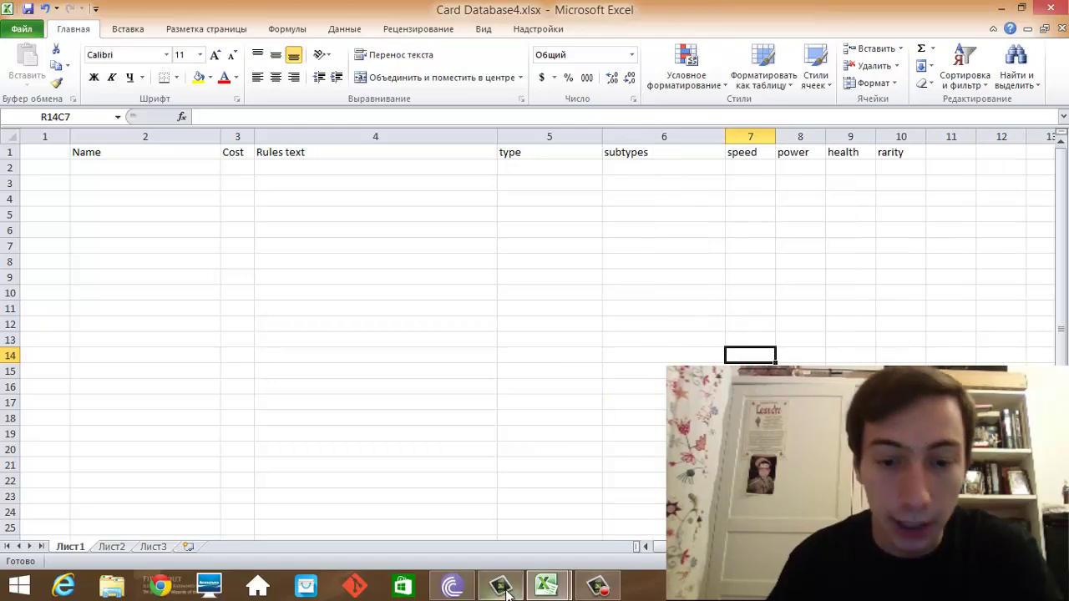
Step: Switch to the Card Database3 workbook and look through its card list from the first cards to the last colour group and back
mouse_move(547, 586)
click(628, 515)
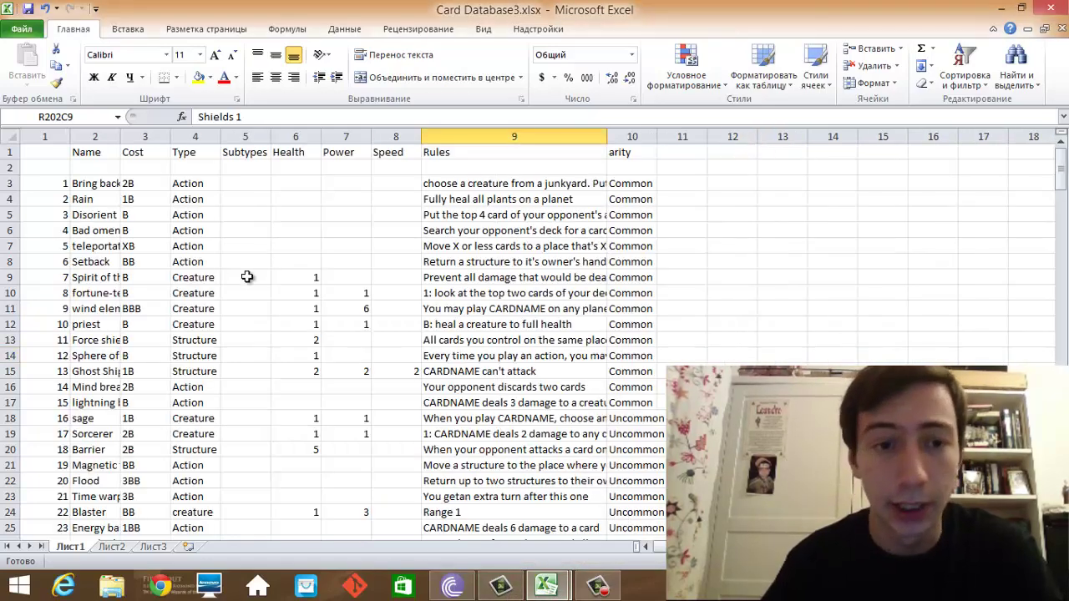
scroll(205, 267, down, 2)
scroll(202, 264, down, 10)
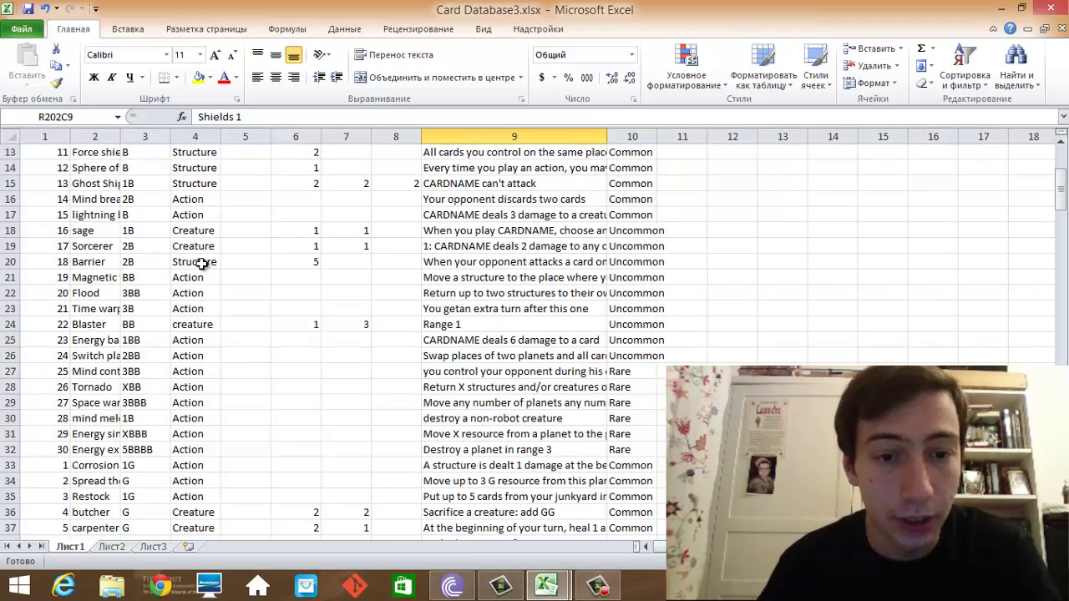
scroll(202, 264, down, 11)
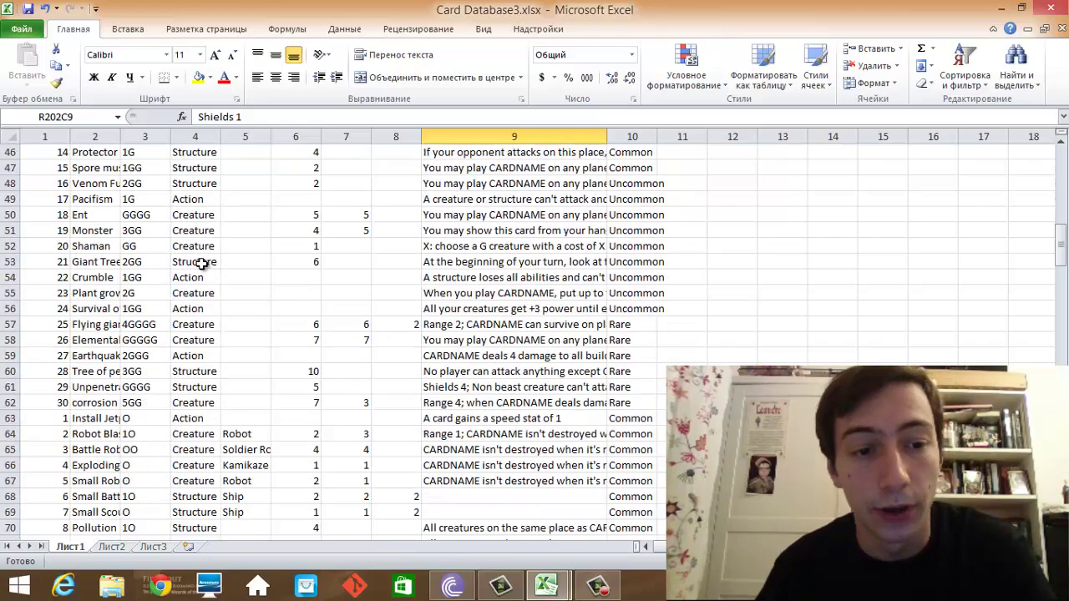
scroll(202, 264, down, 17)
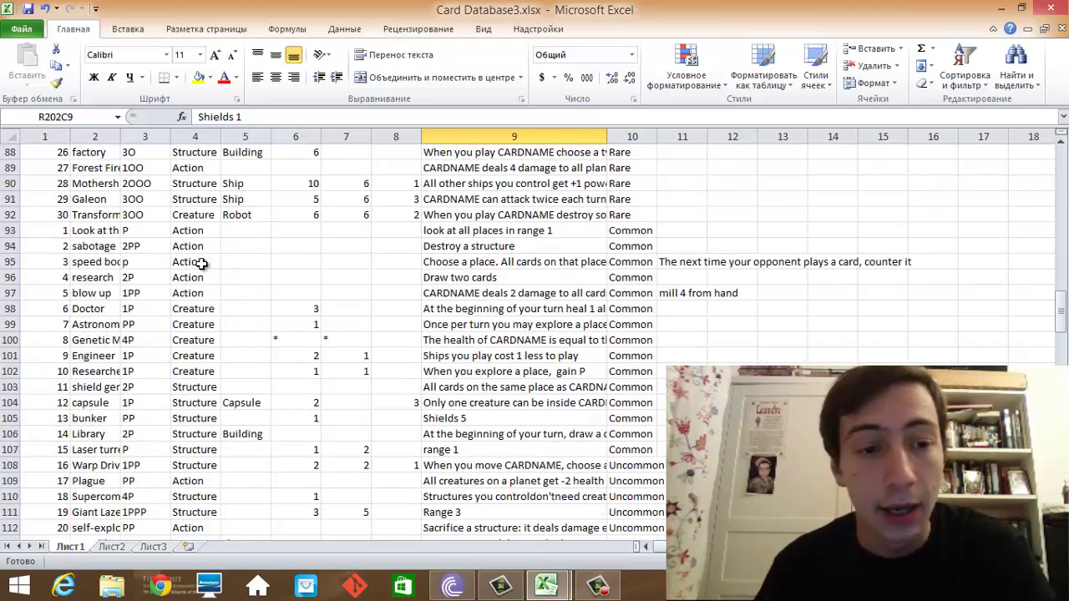
scroll(202, 264, down, 9)
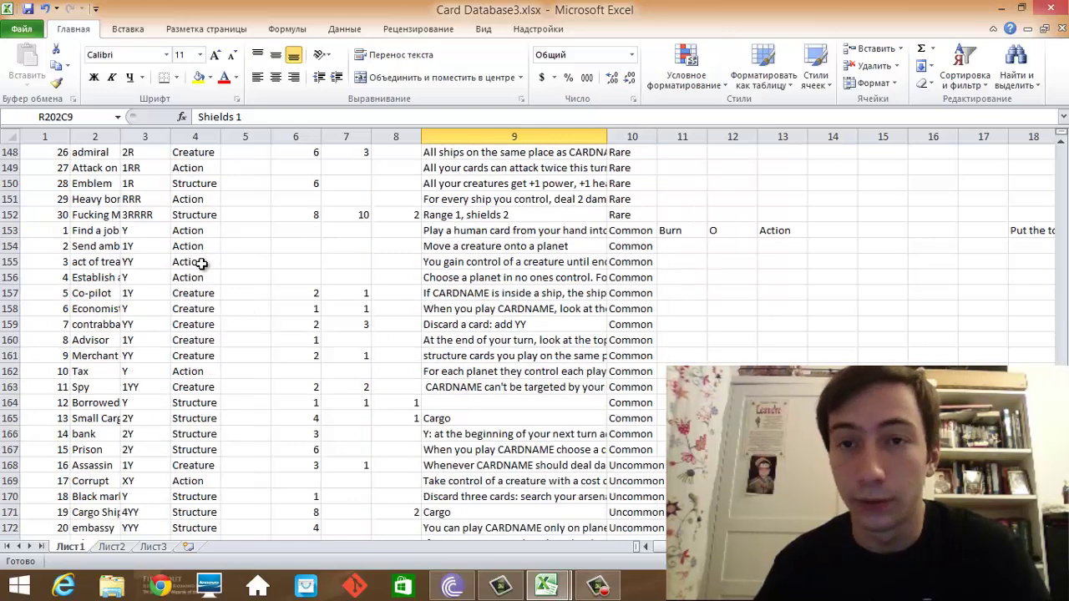
scroll(202, 264, down, 4)
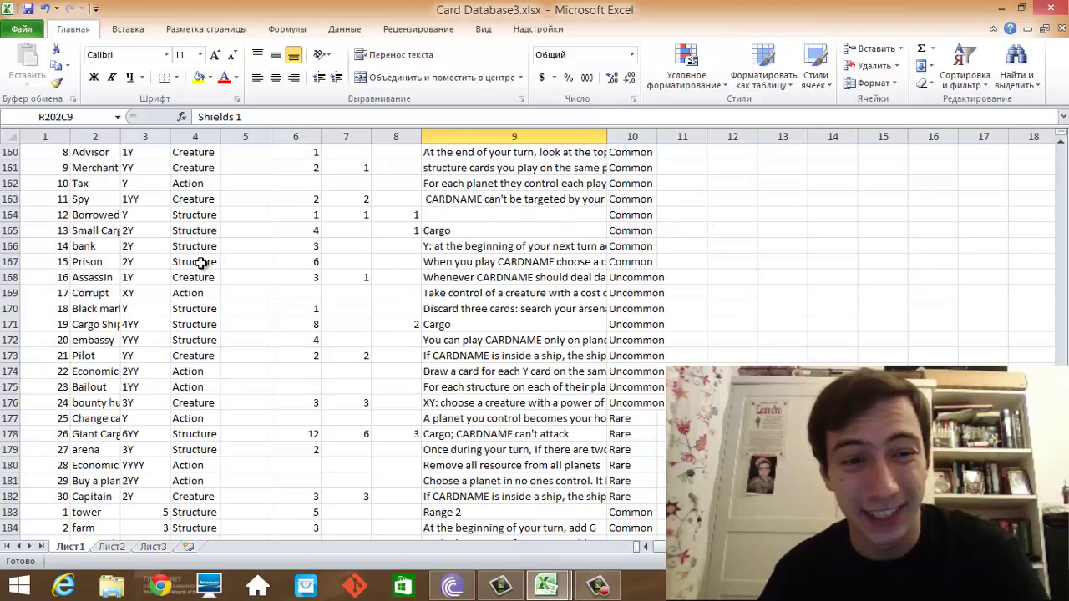
scroll(202, 264, up, 2)
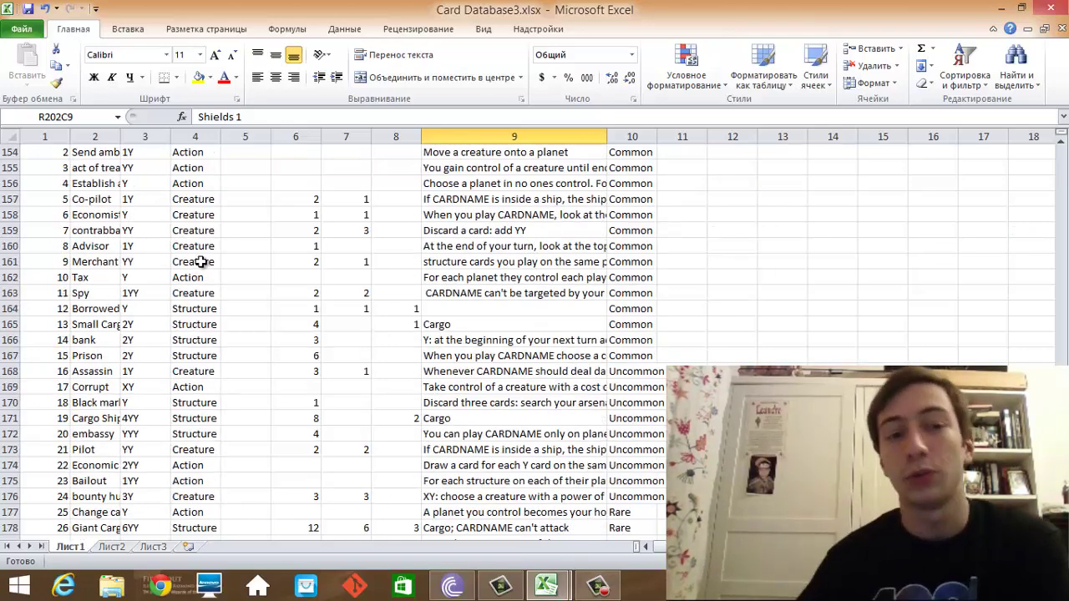
scroll(198, 262, up, 4)
scroll(200, 261, up, 13)
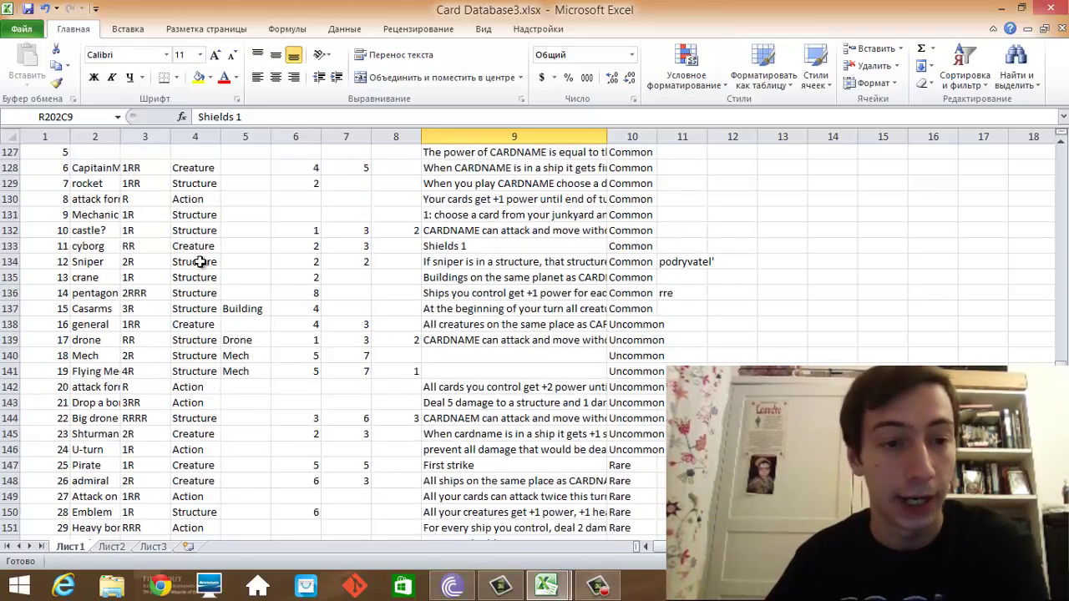
scroll(200, 261, up, 2)
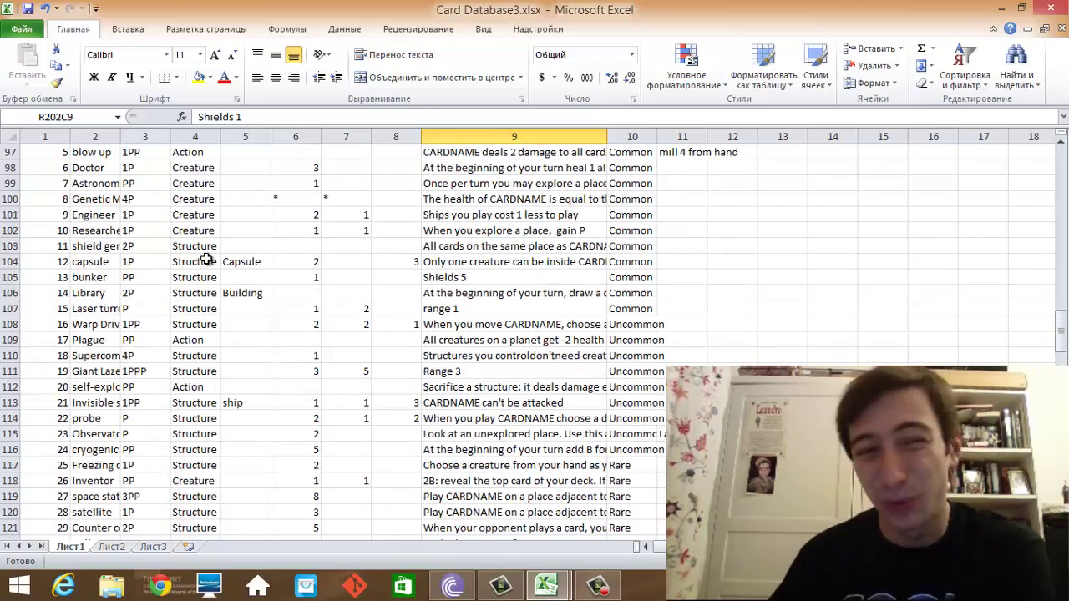
scroll(205, 260, up, 5)
scroll(204, 260, up, 18)
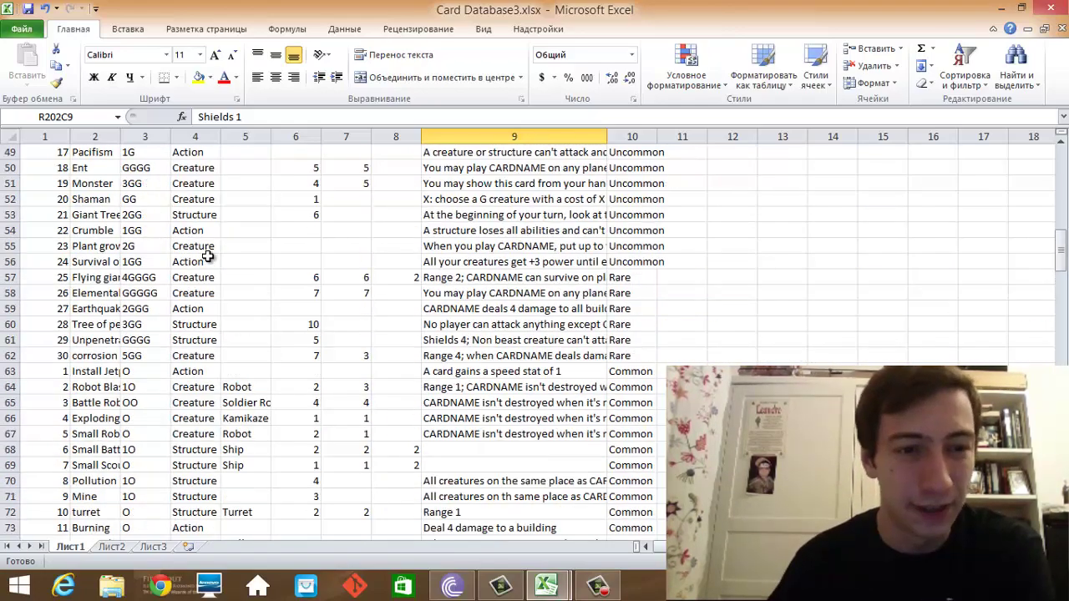
scroll(207, 257, up, 7)
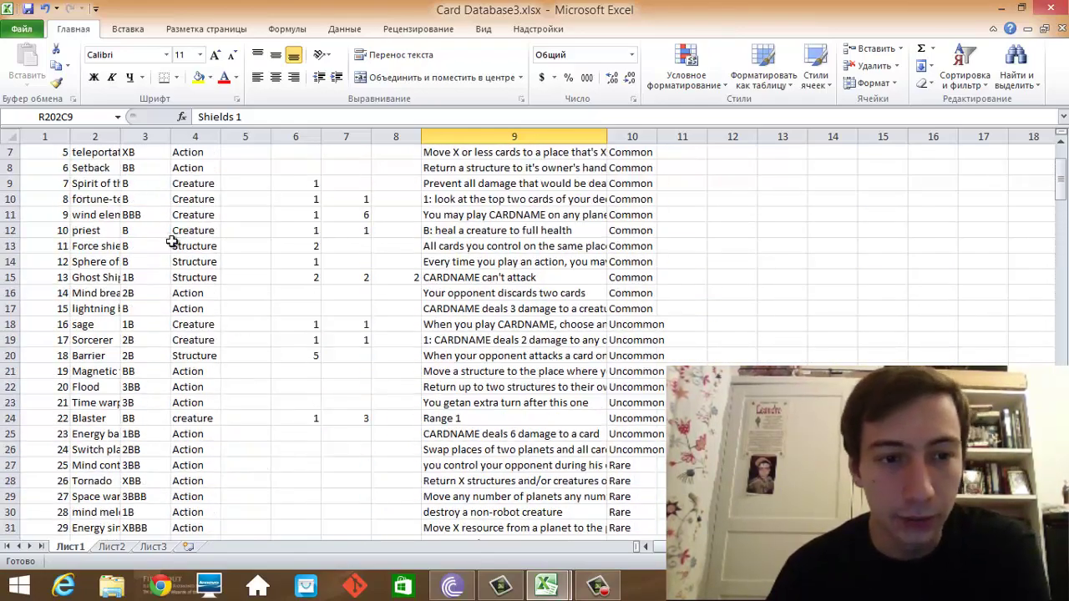
Step: Examine the names of the first blue cards, such as Bring back the dead, Disorient and teleportation, and Rain's rules text
drag(91, 171, 96, 465)
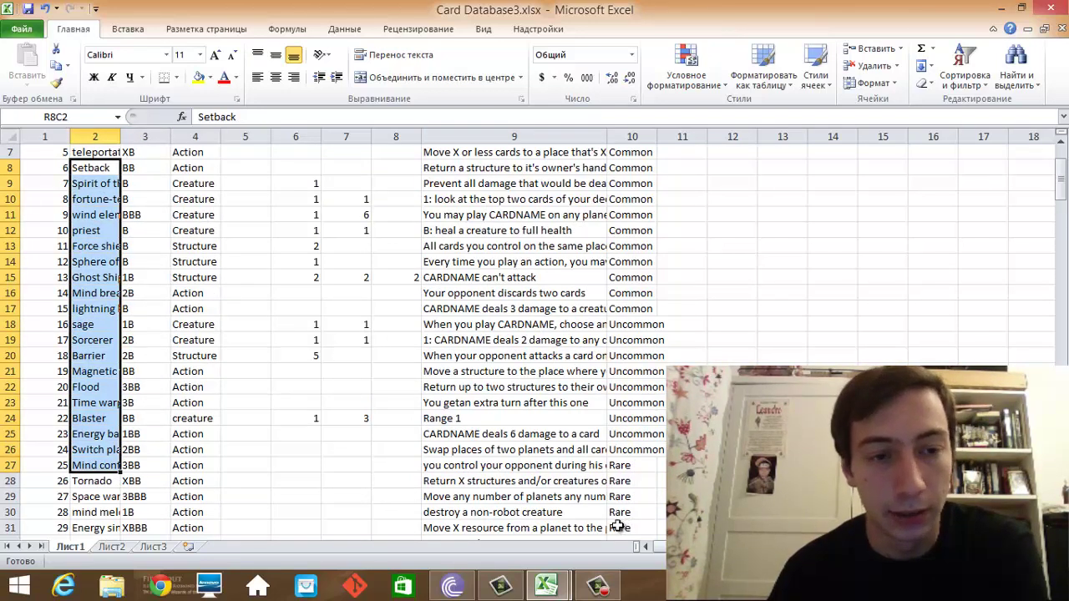
click(127, 245)
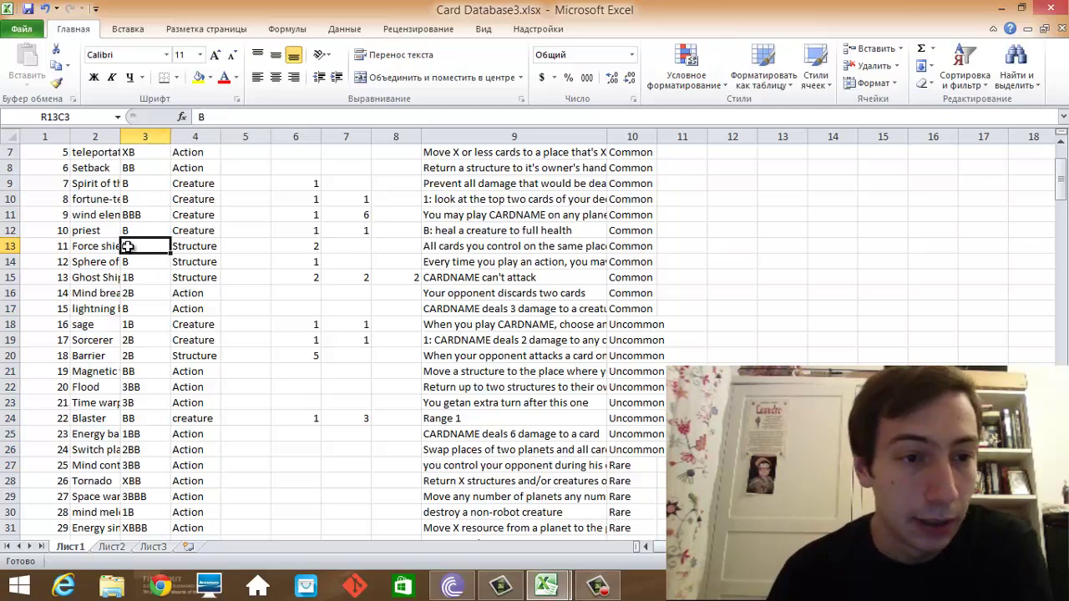
click(100, 165)
scroll(105, 187, up, 2)
click(92, 155)
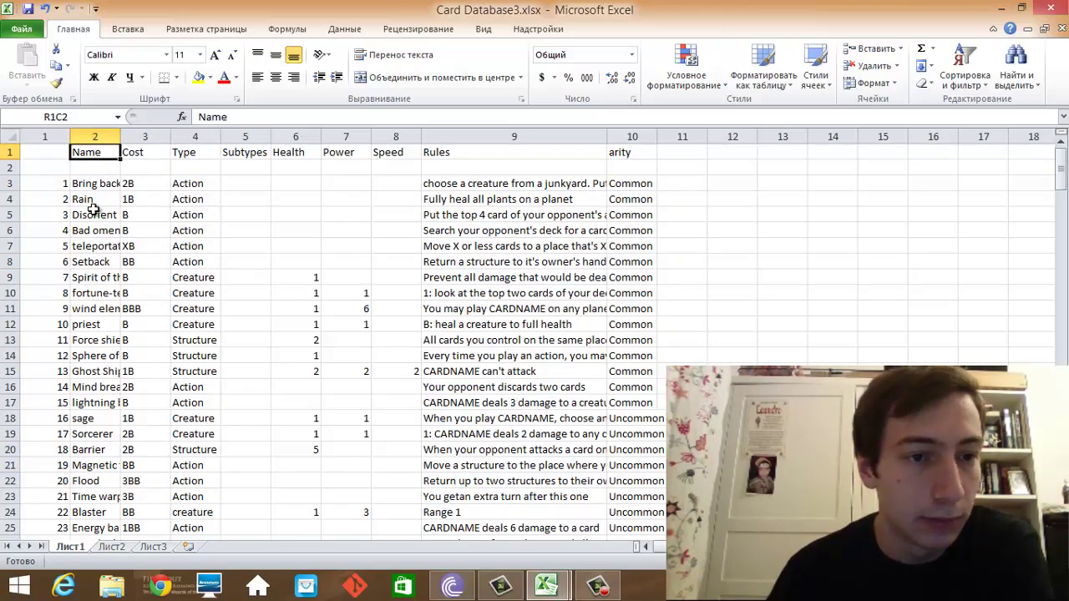
drag(93, 211, 96, 328)
click(113, 185)
click(110, 230)
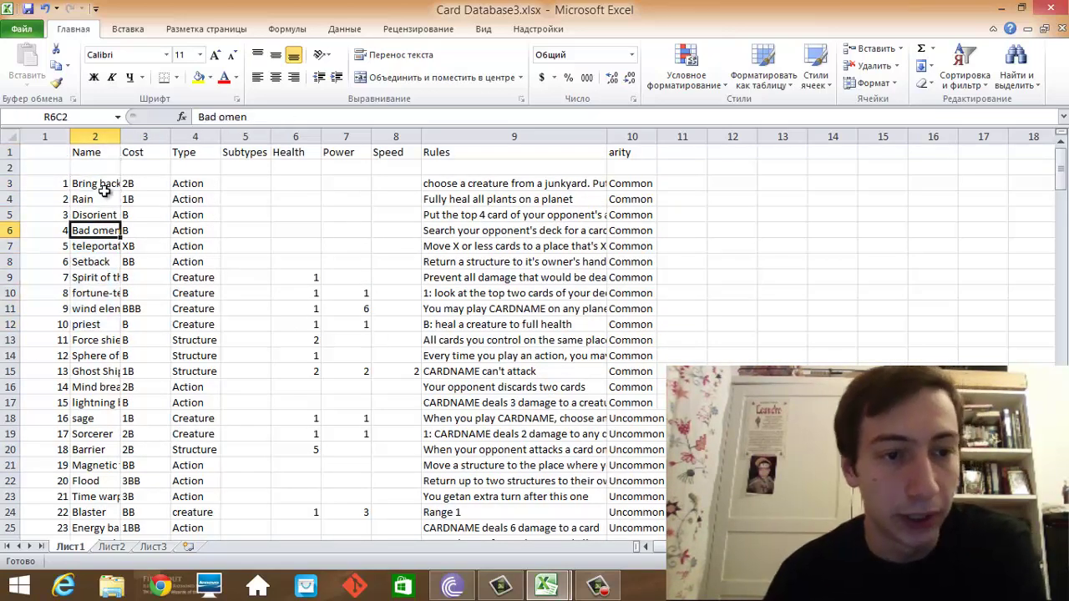
click(105, 186)
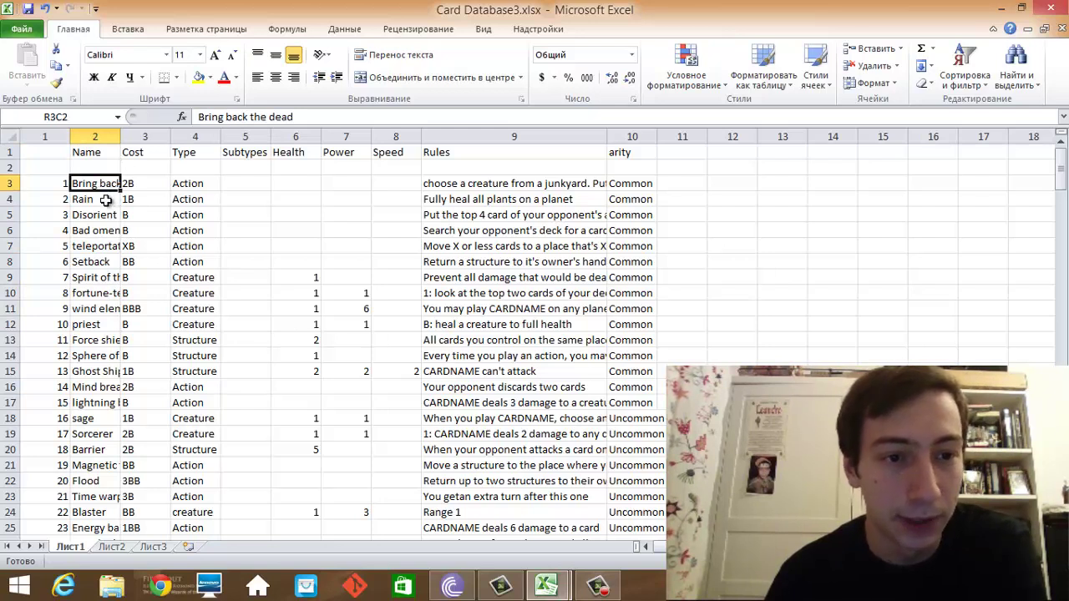
click(107, 199)
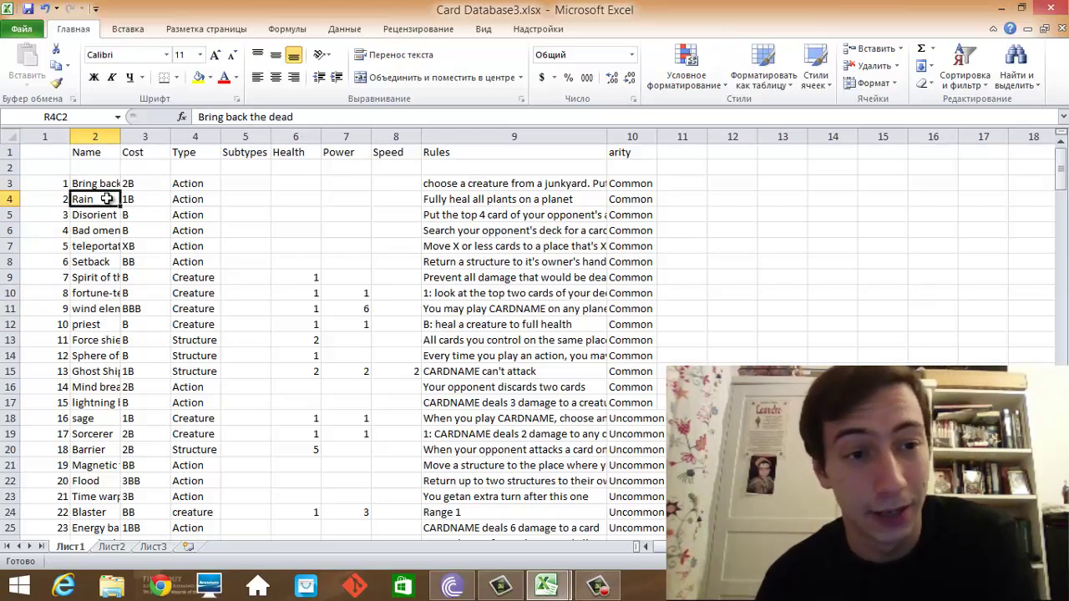
click(434, 205)
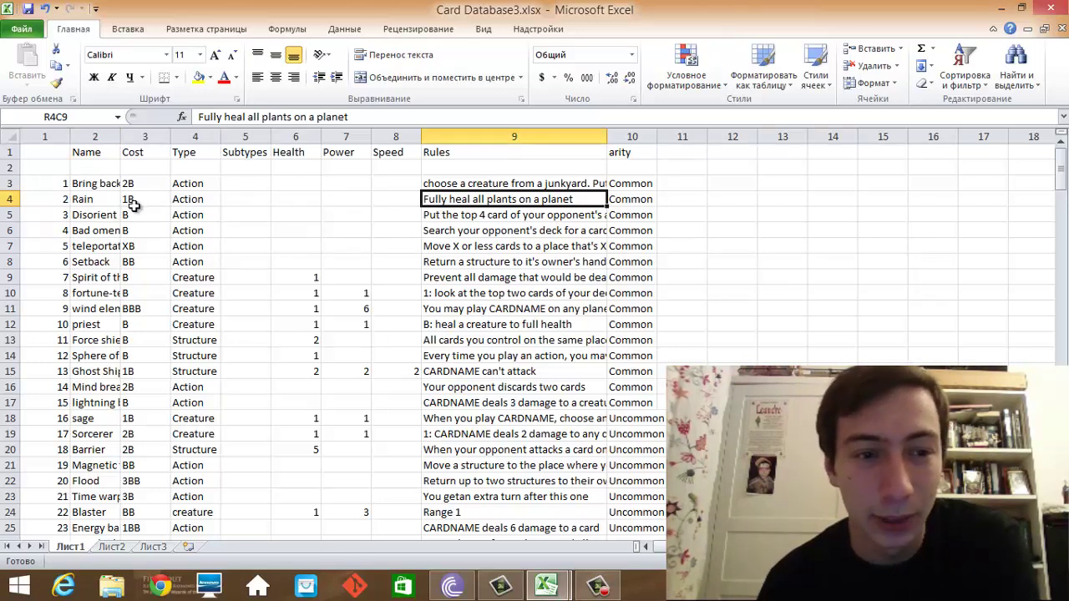
click(101, 224)
click(102, 216)
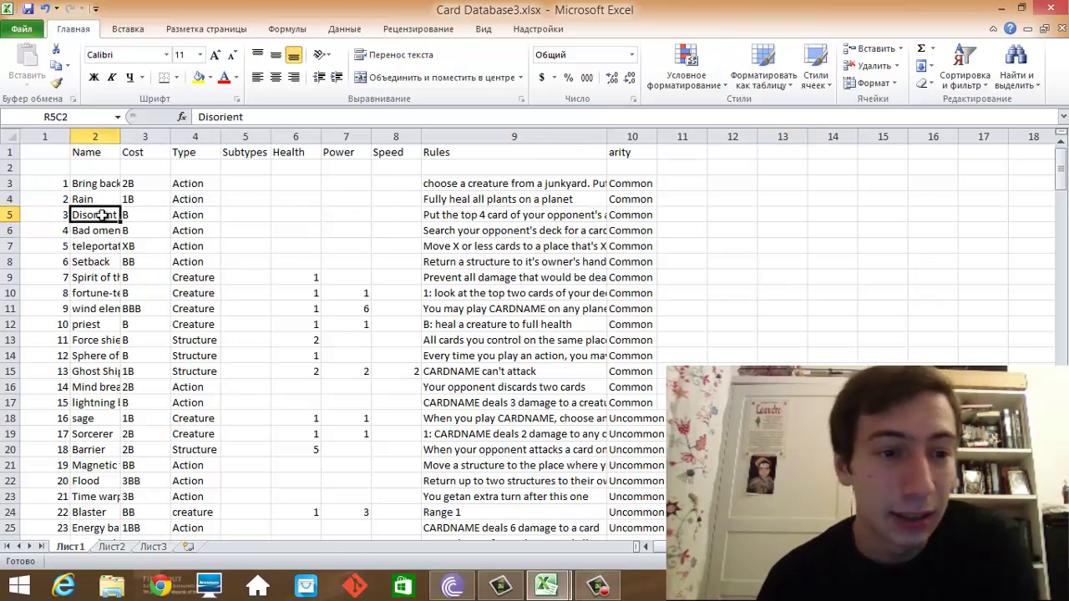
click(94, 246)
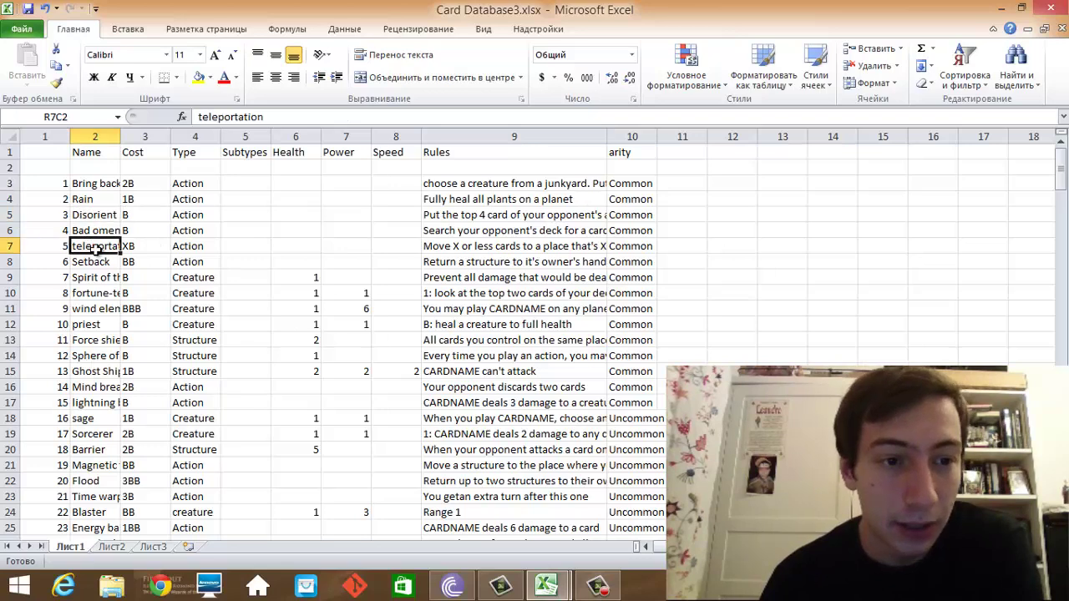
click(97, 259)
click(100, 291)
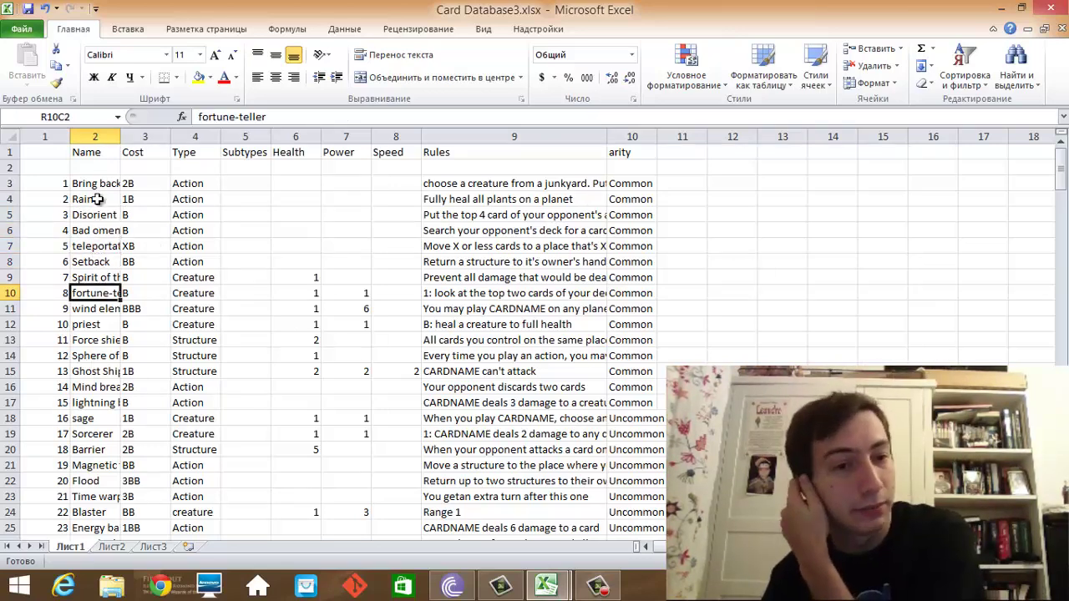
click(95, 234)
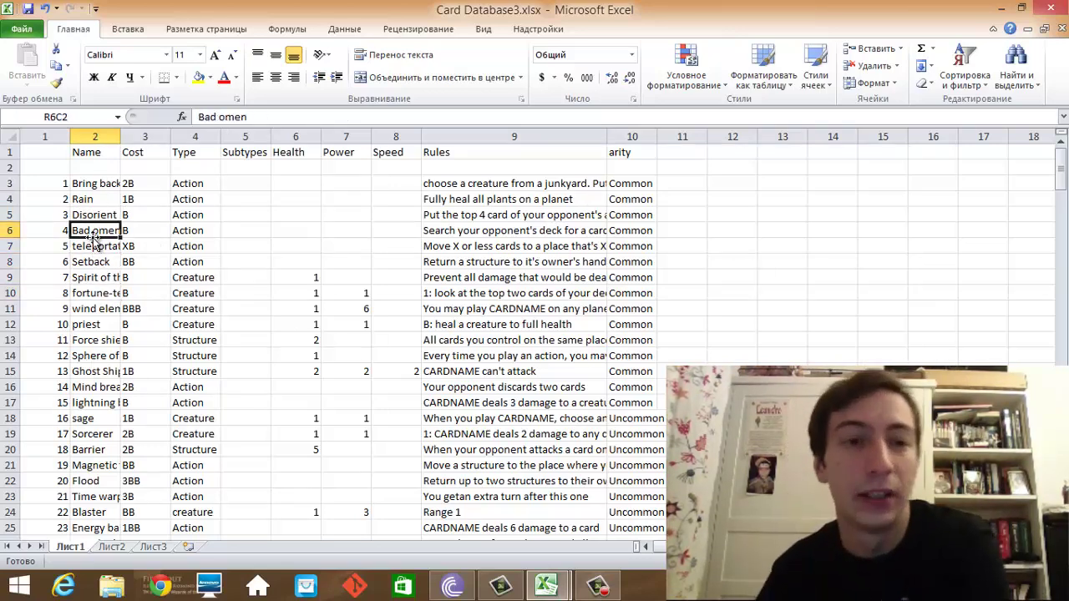
scroll(94, 242, down, 4)
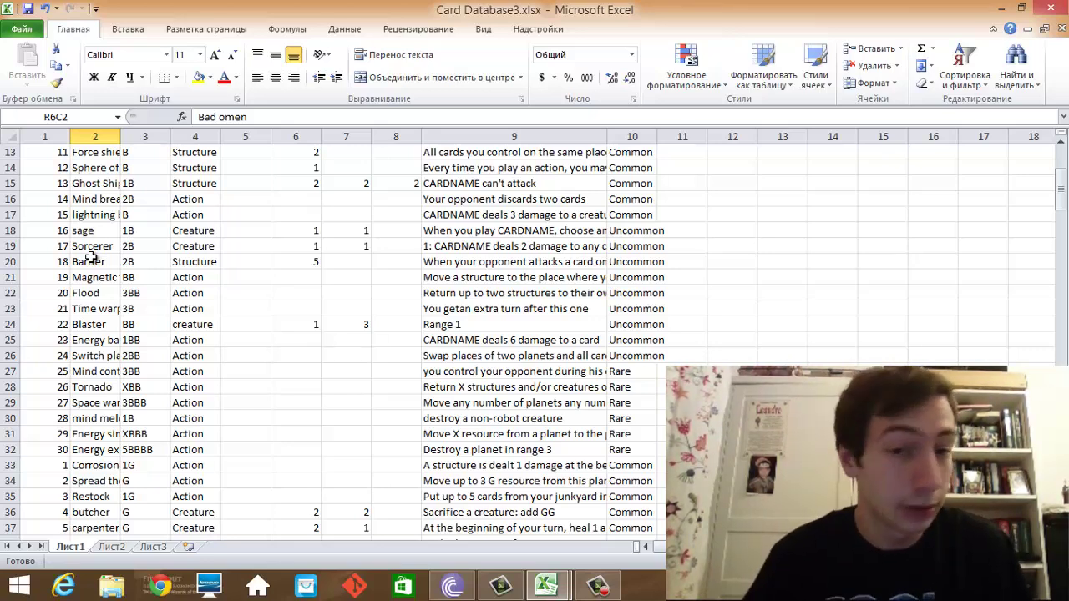
scroll(92, 257, down, 5)
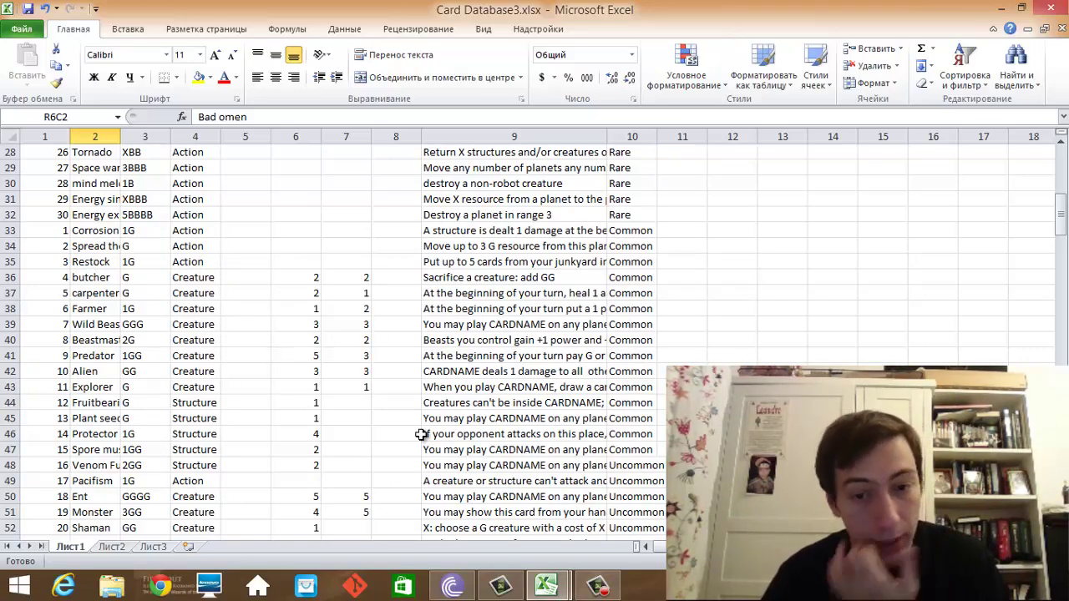
Step: Switch to the Card Database4 workbook and enter a card named Small turret with cost 1 in row 2
mouse_move(547, 585)
click(465, 523)
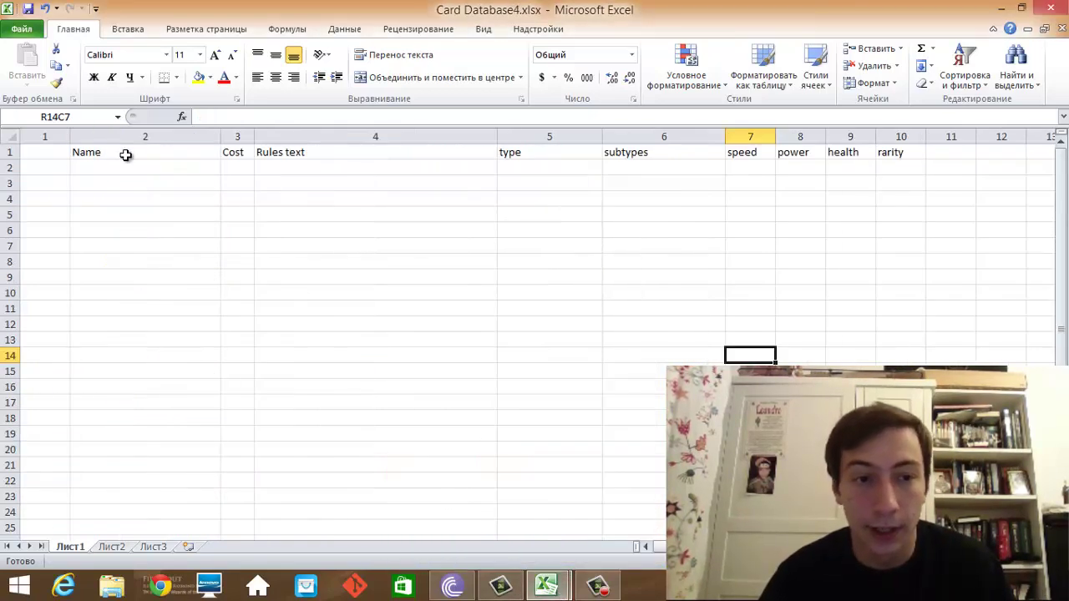
click(79, 180)
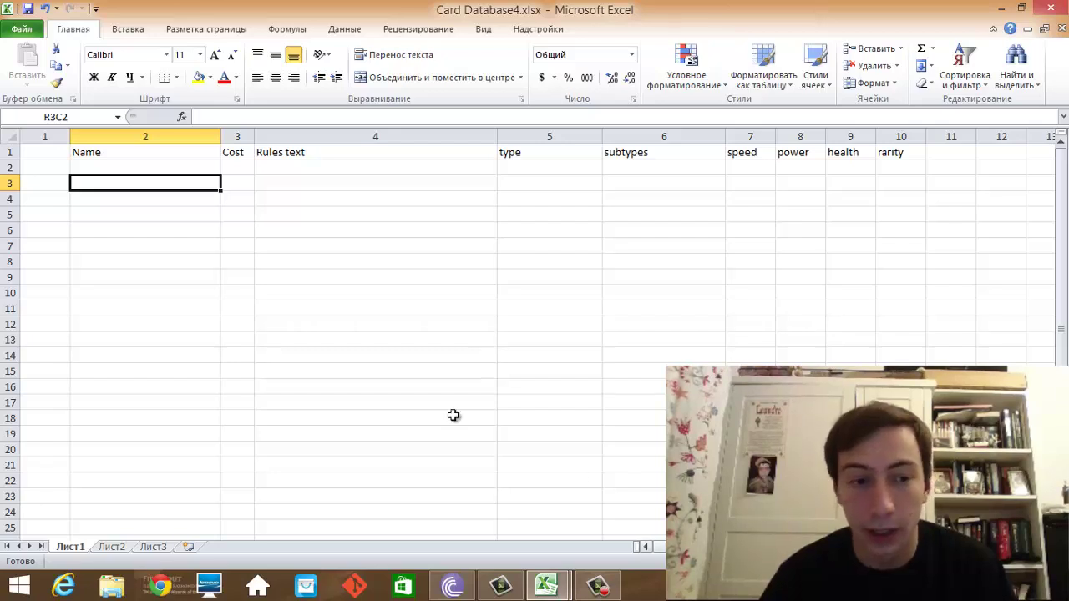
click(97, 170)
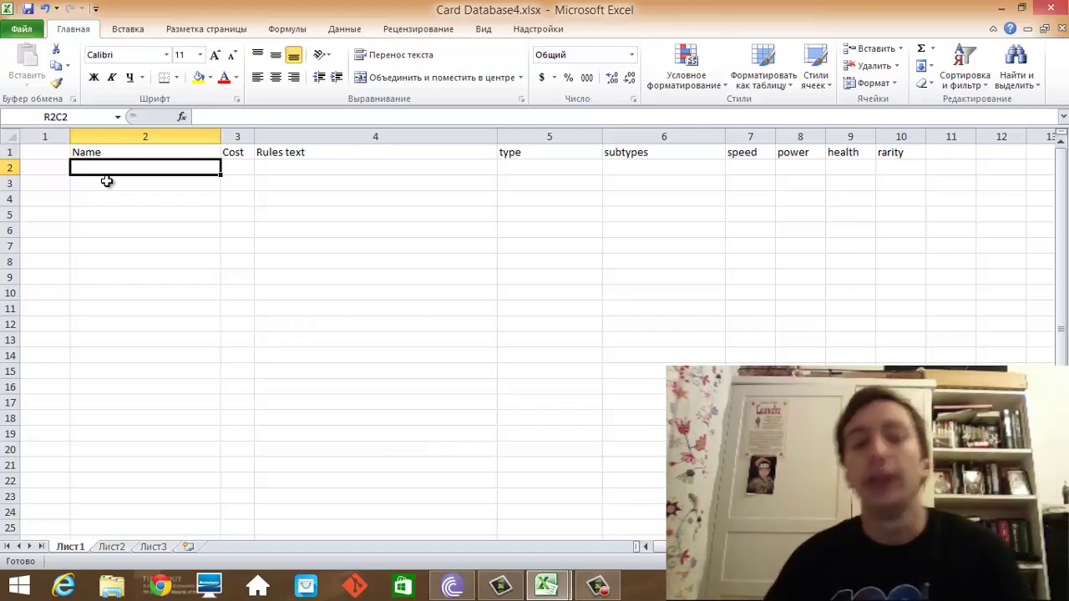
text(Sm)
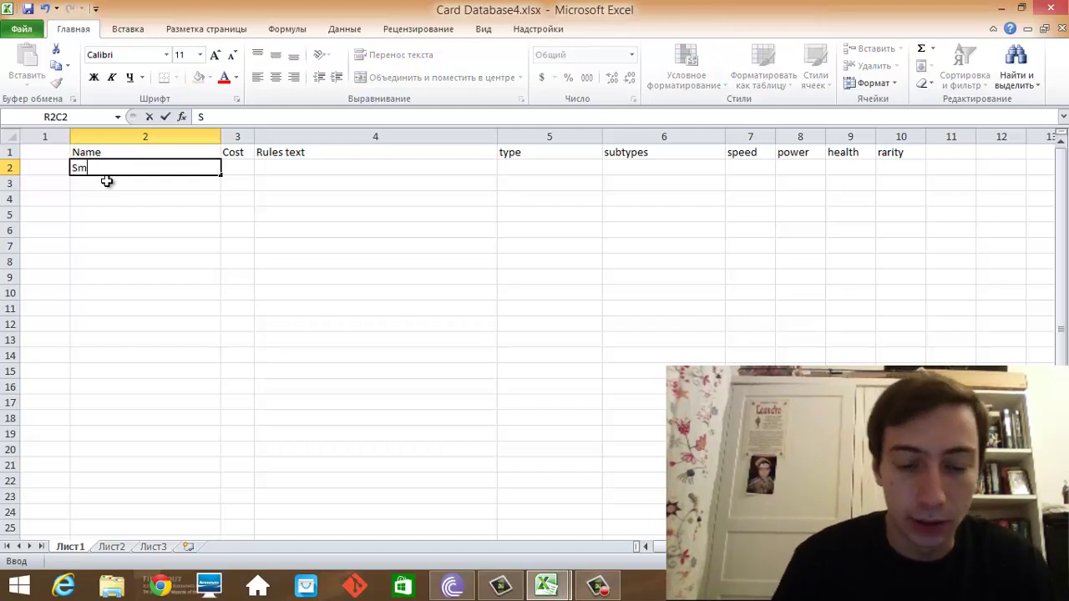
text(all turret)
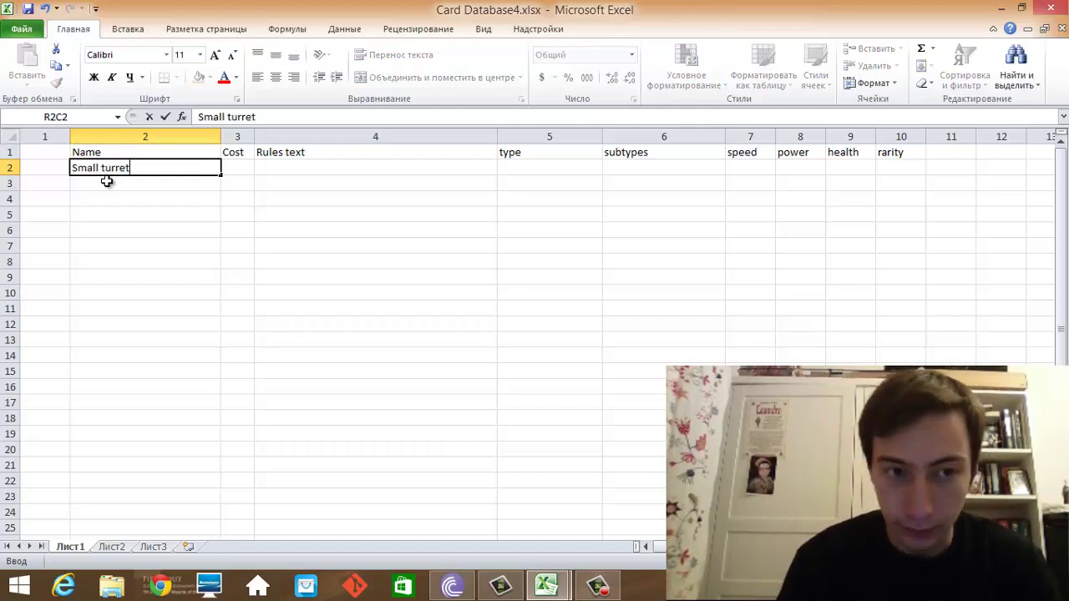
key(Tab)
text(1)
key(Tab)
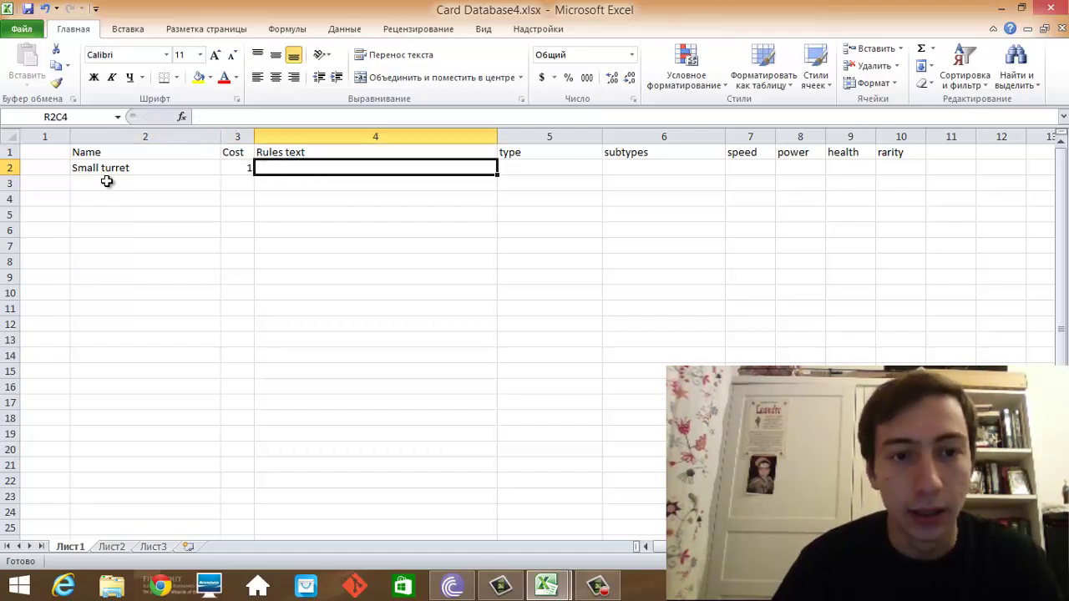
Step: Enter Range 1 as the rules text of the Small turret card
key(Left)
key(Right)
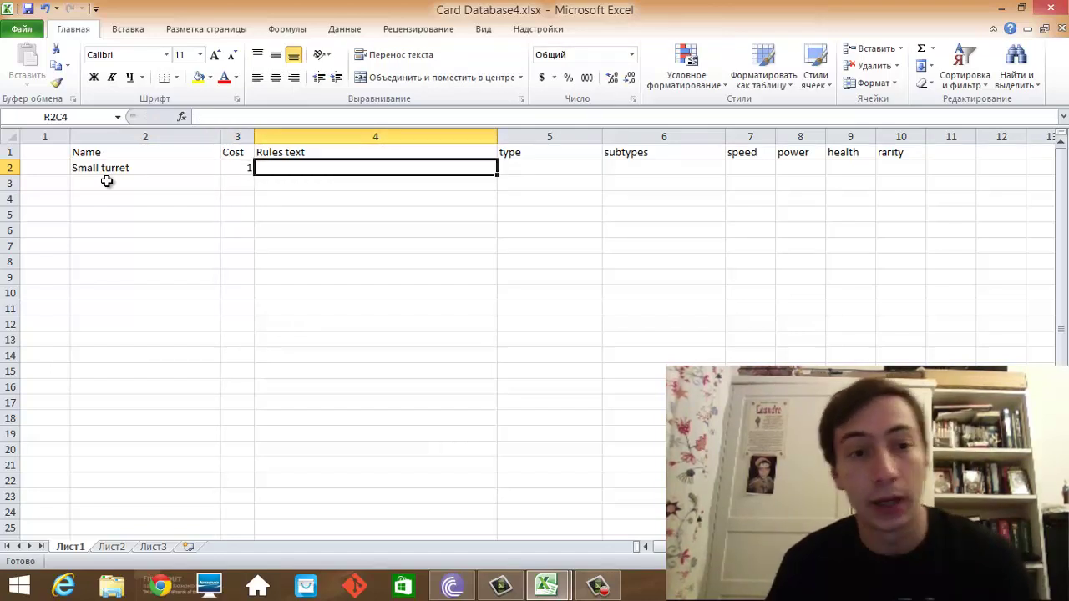
text(Range 1)
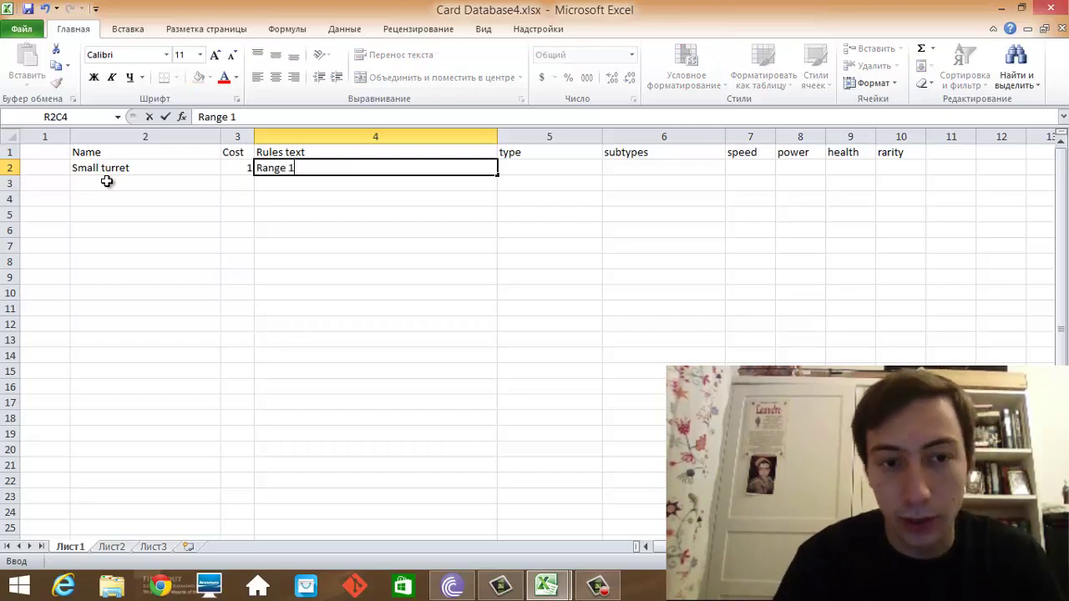
key(Tab)
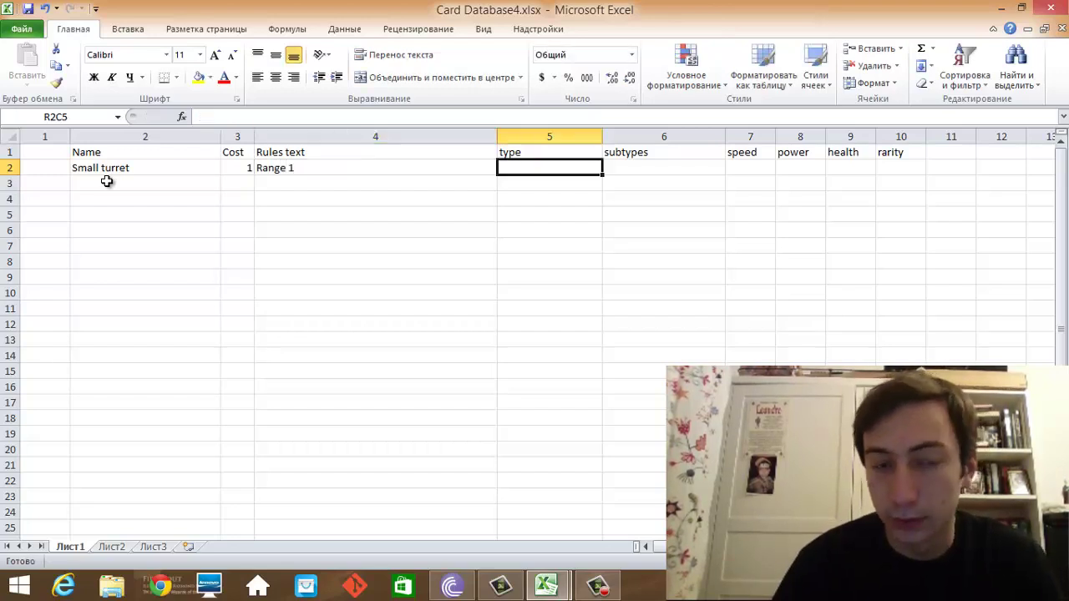
key(Left)
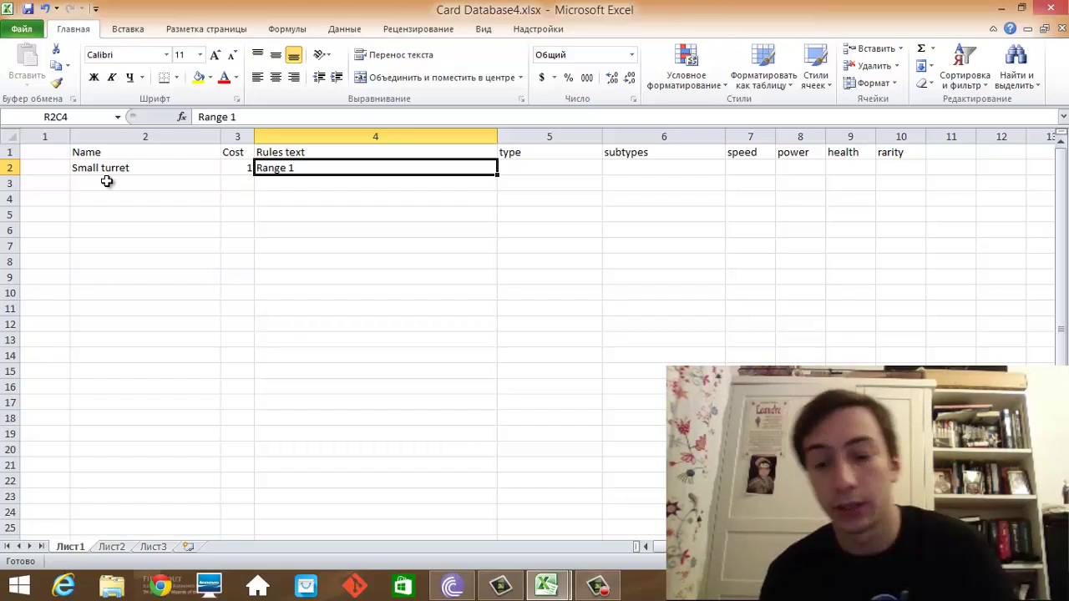
key(Right)
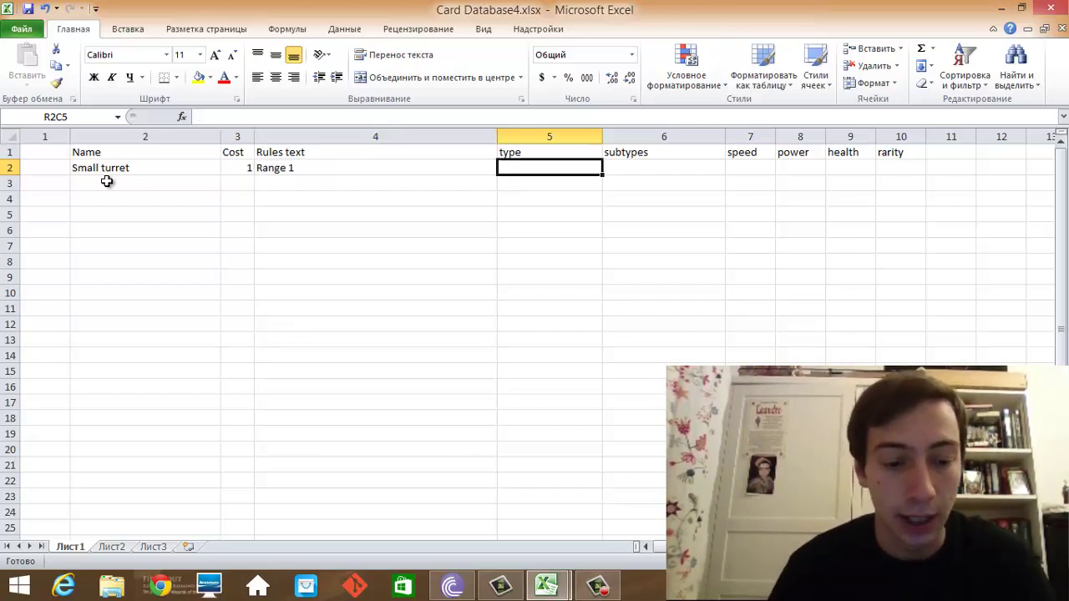
Step: Set the Small turret card's type to structure and its subtype to building
text(structure)
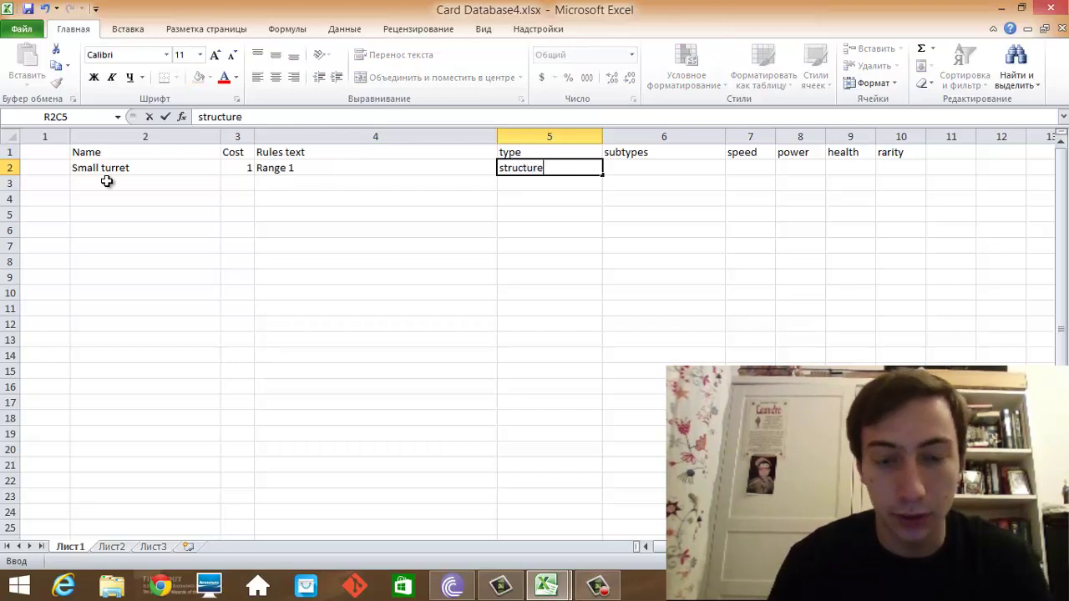
key(Tab)
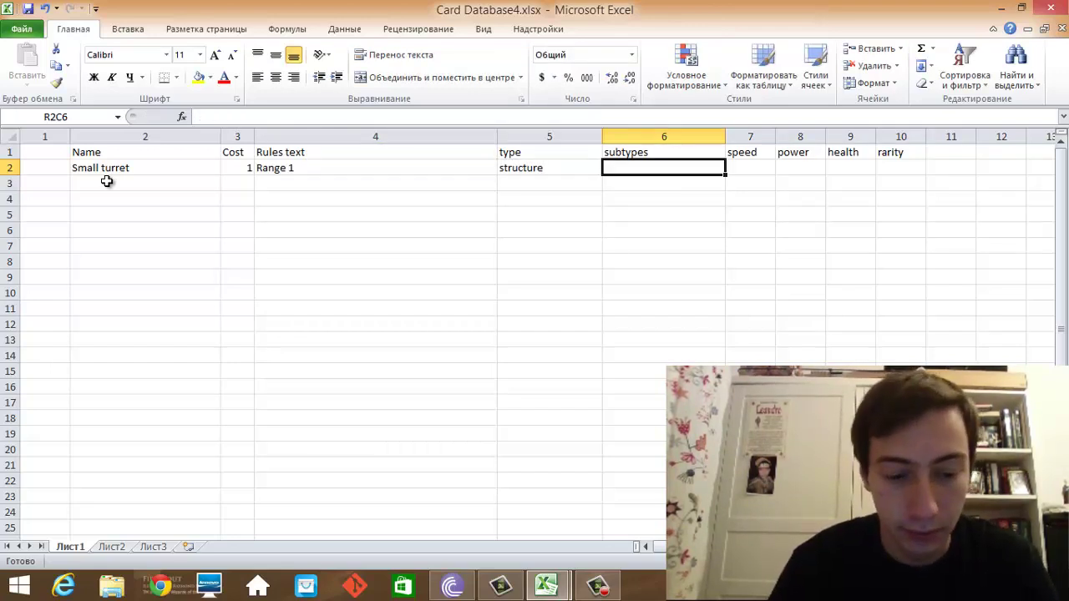
text(building)
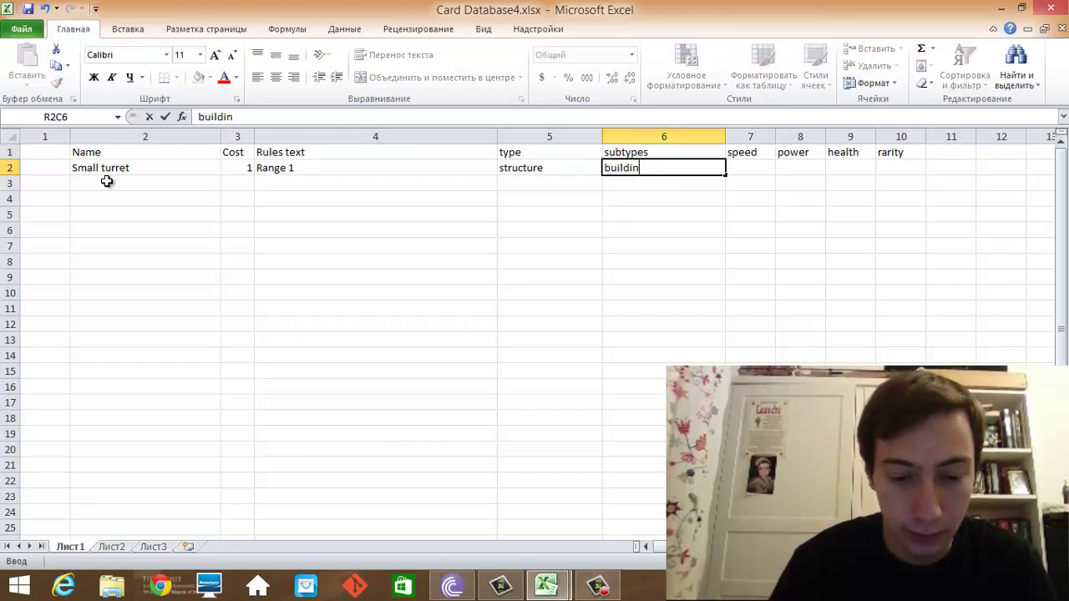
key(Tab)
Step: Leave the Small turret card's speed empty and give it power 2 and health 2
key(Tab)
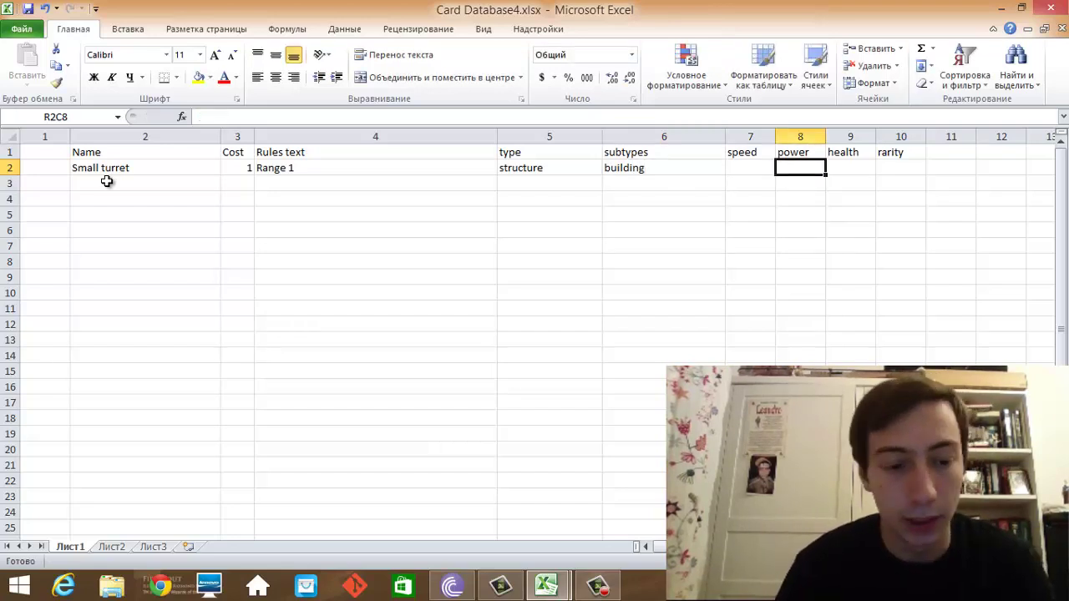
text(2)
key(Tab)
text(2)
key(Tab)
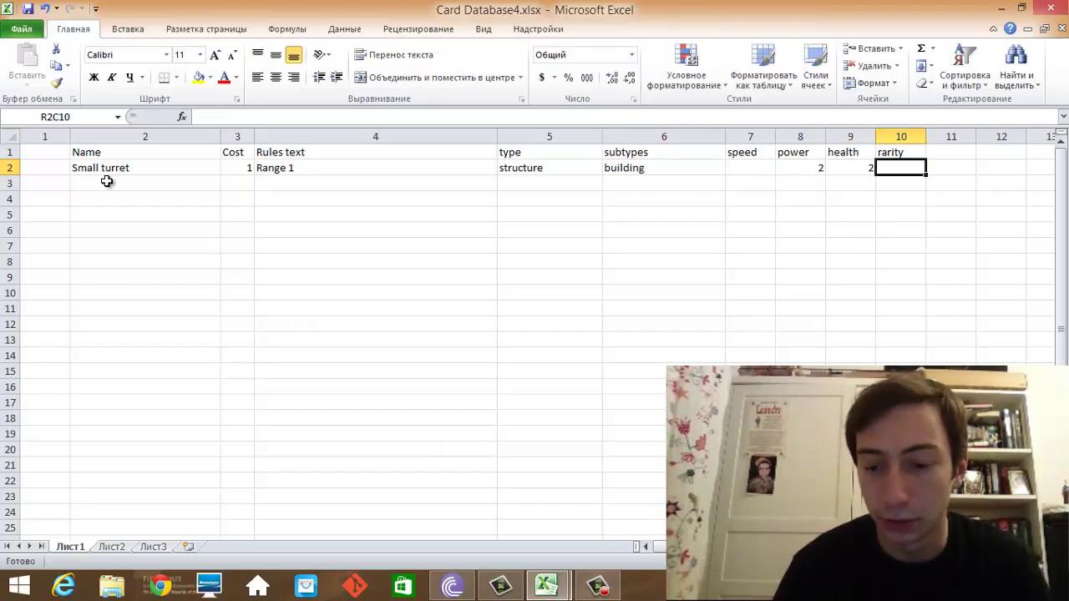
Step: Add a new card named teleport in row 3, below Small turret
key(Down)
key(Left)
key(Left)
key(Left)
key(Left)
key(Left)
key(Left)
key(Left)
key(Left)
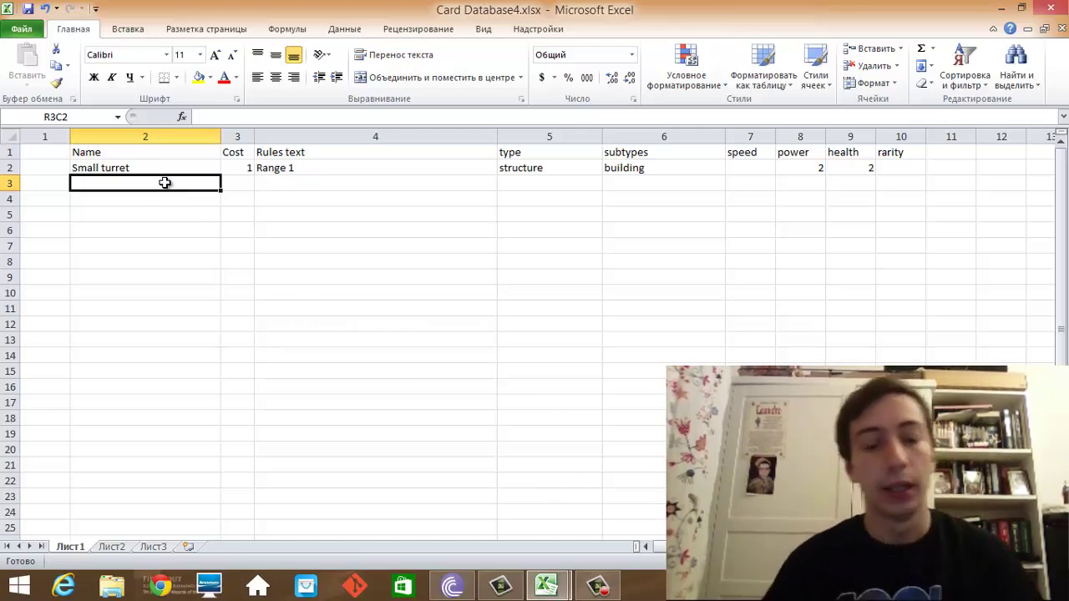
text(teleport)
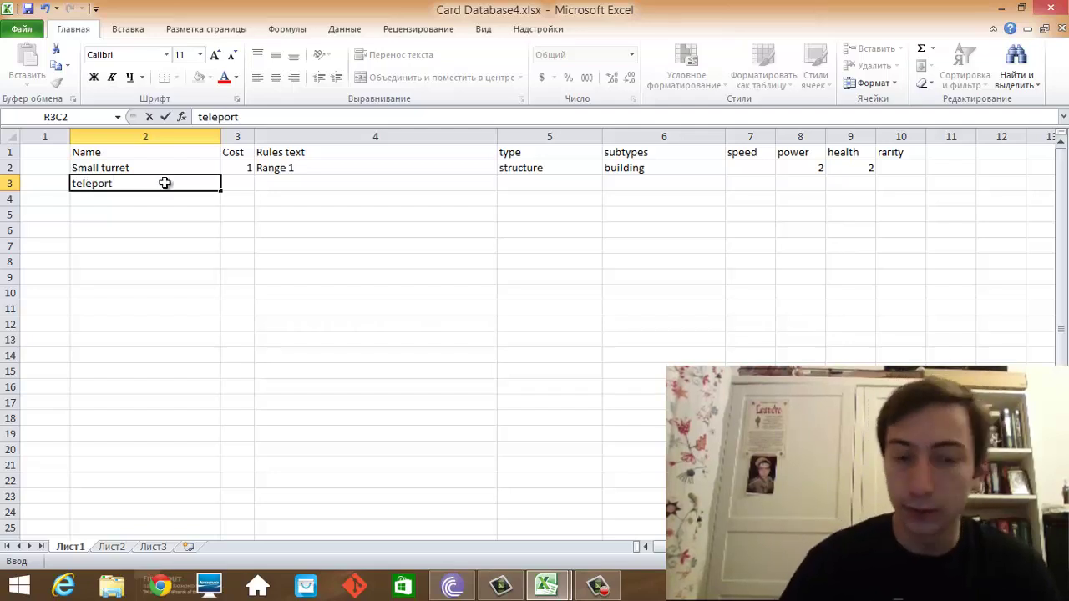
key(Tab)
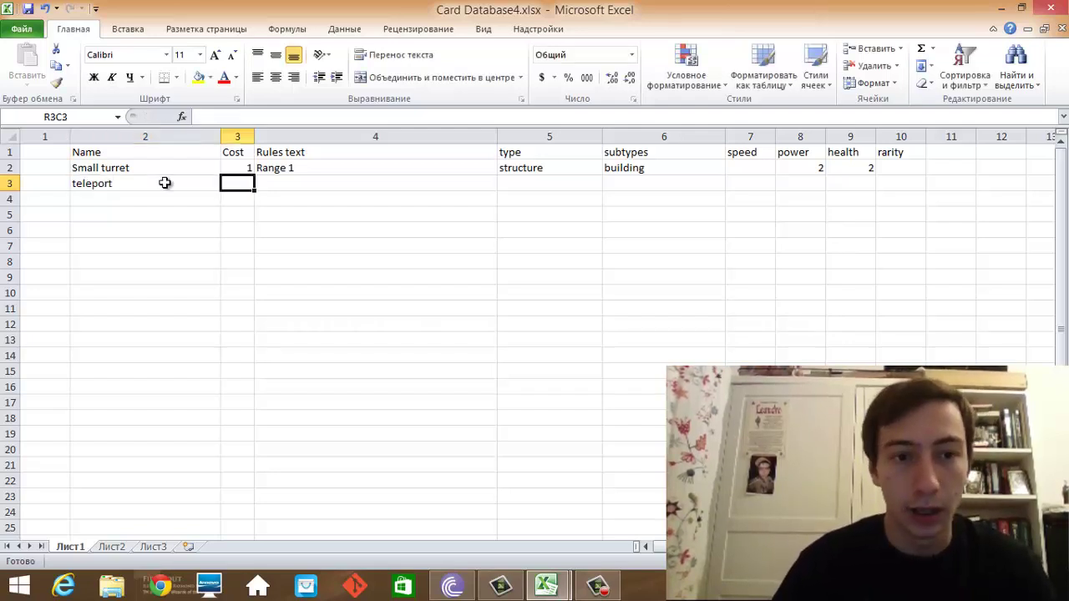
Step: Enter "move a creature from on explored space to another" as the teleport card's rules text, leaving its cost empty
key(Tab)
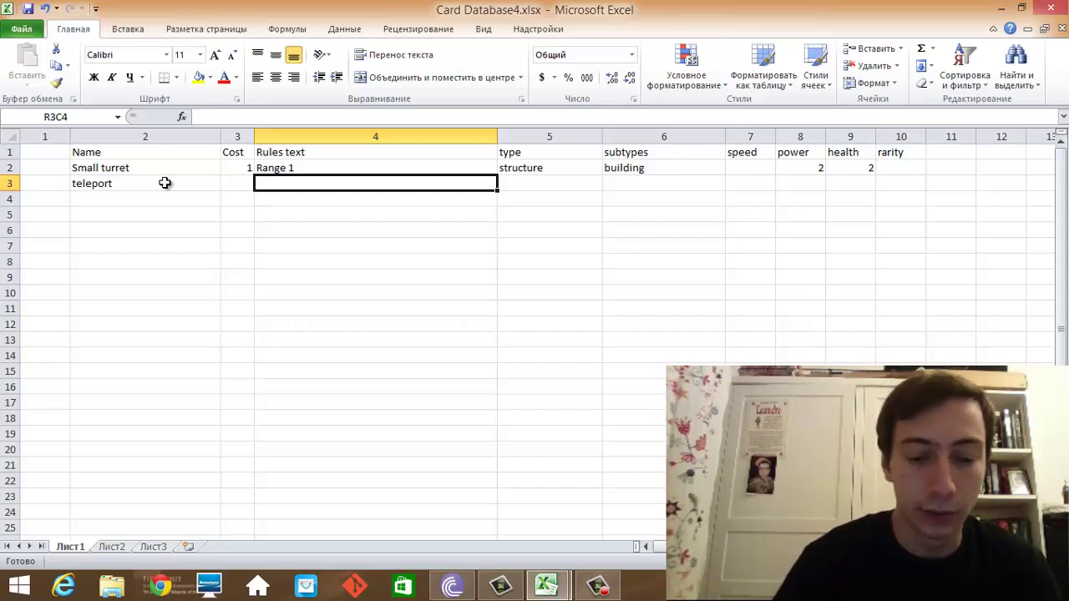
text(move a cre)
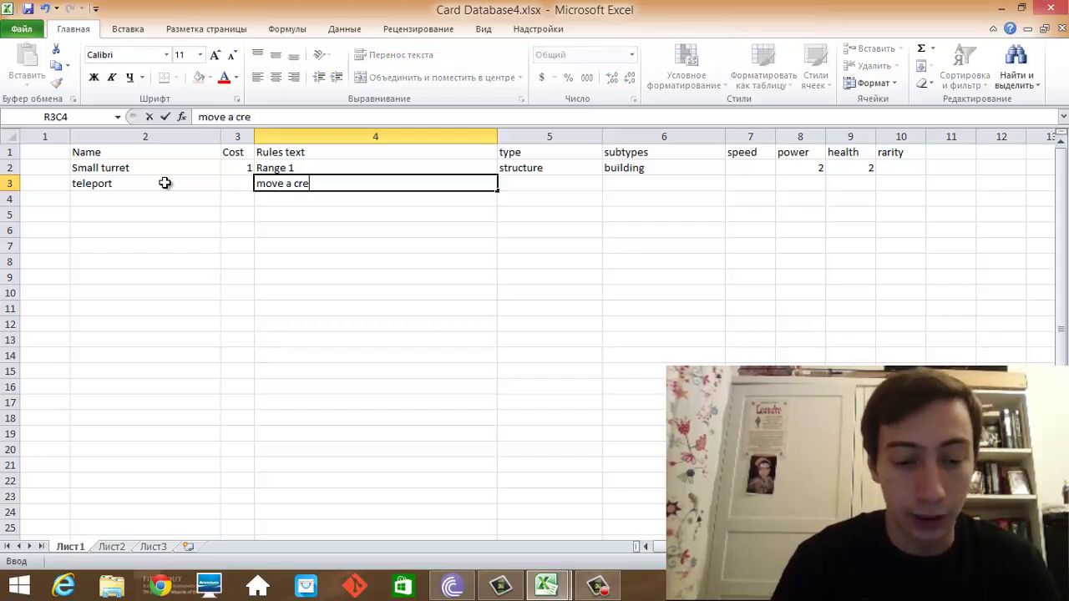
text(ature from )
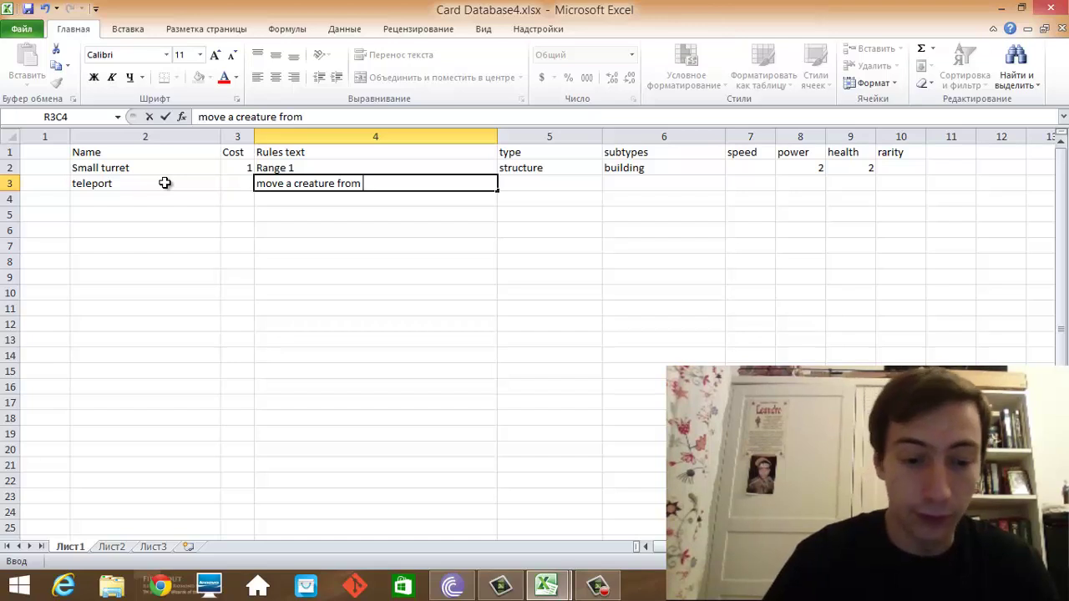
text(on ex)
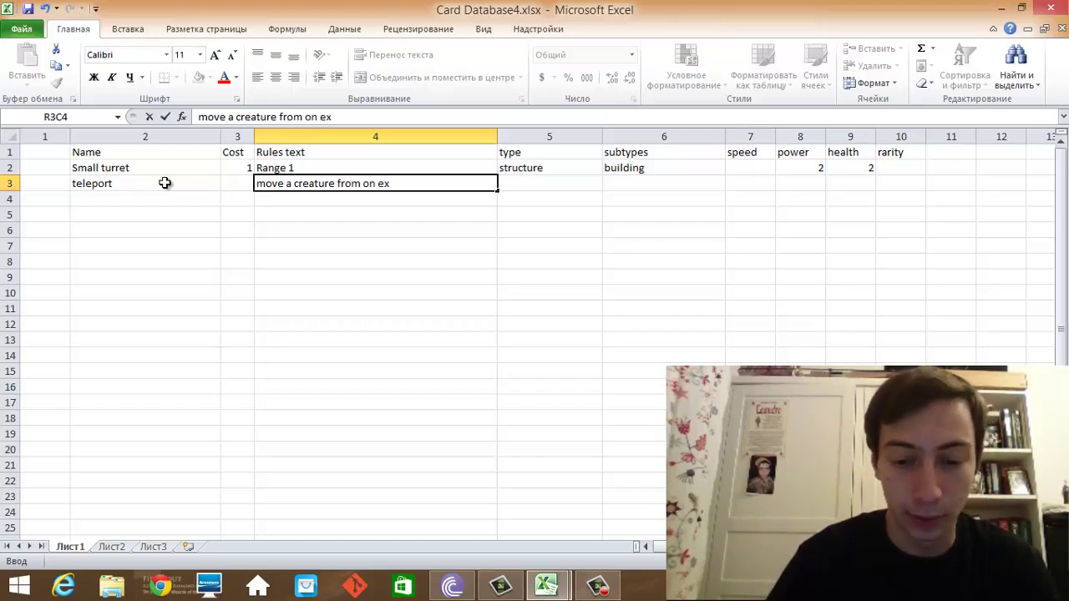
text(plo)
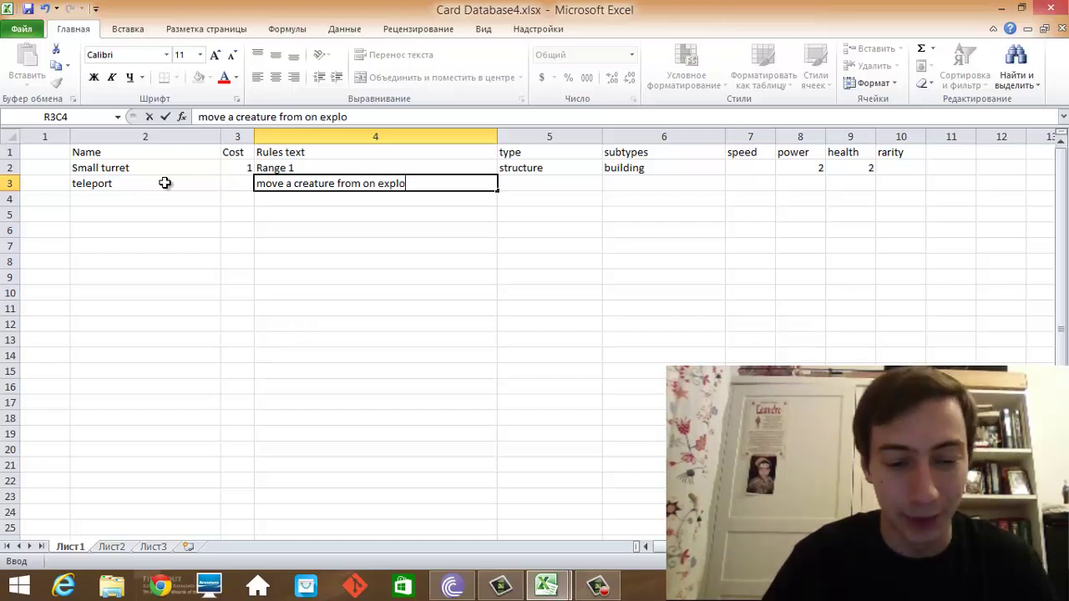
text(red)
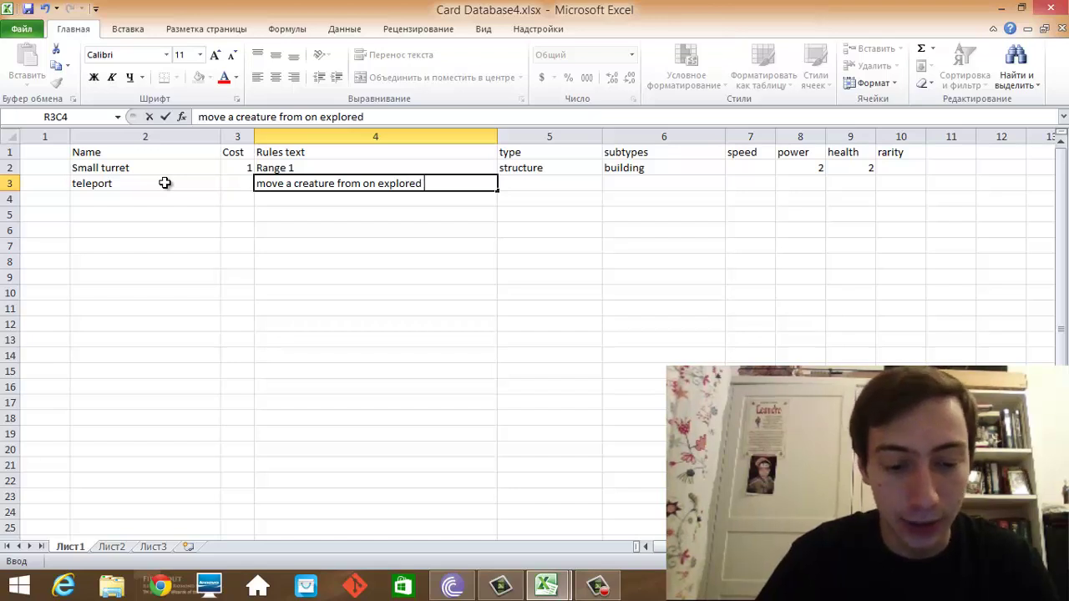
text( space to ano)
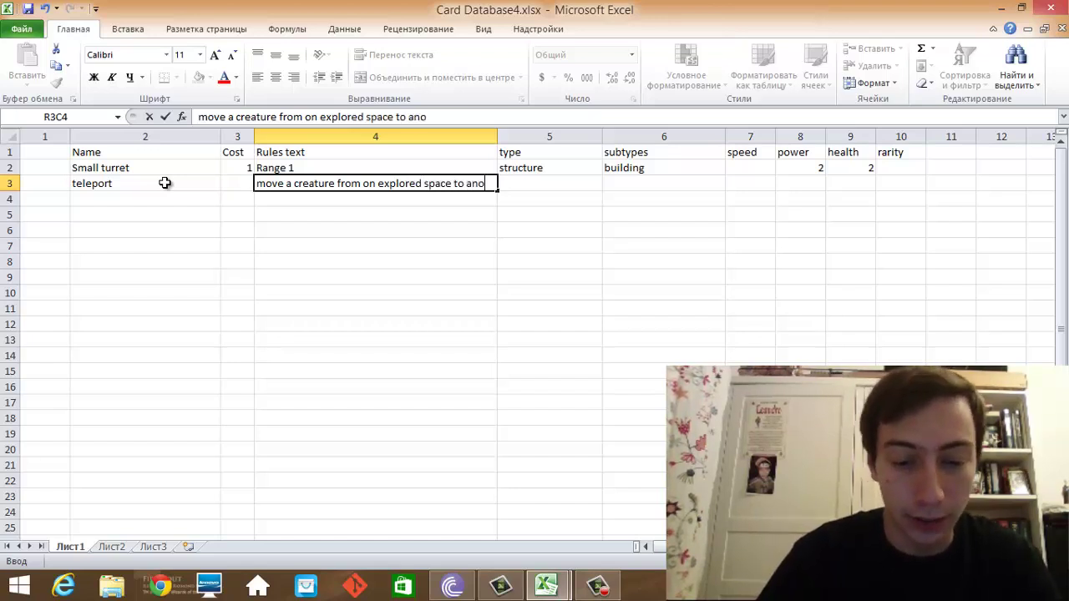
text(ther)
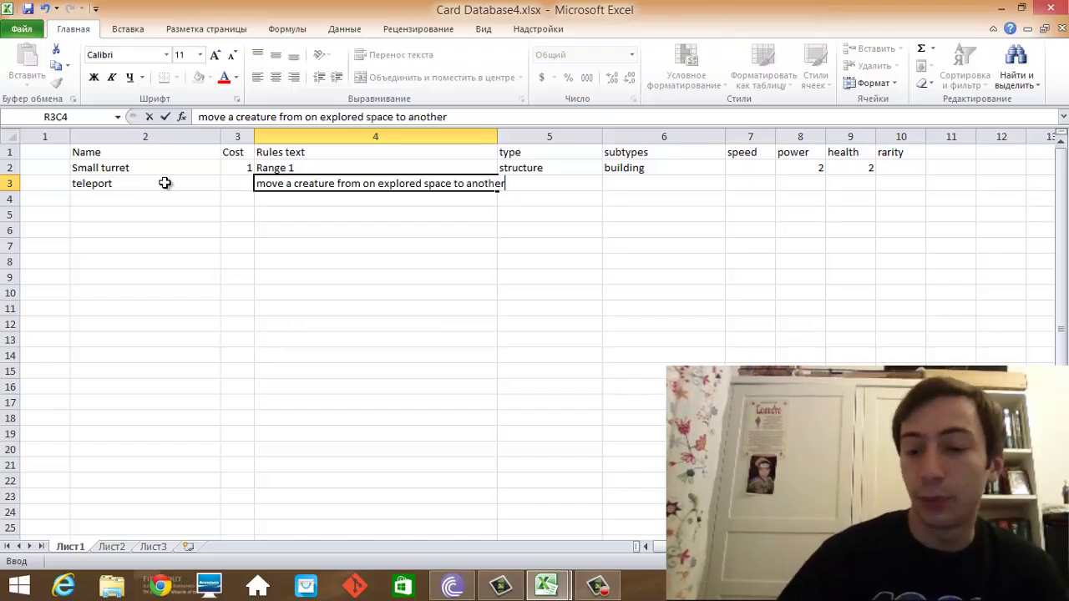
key(Tab)
Step: Set the type of the teleport card to action
key(Left)
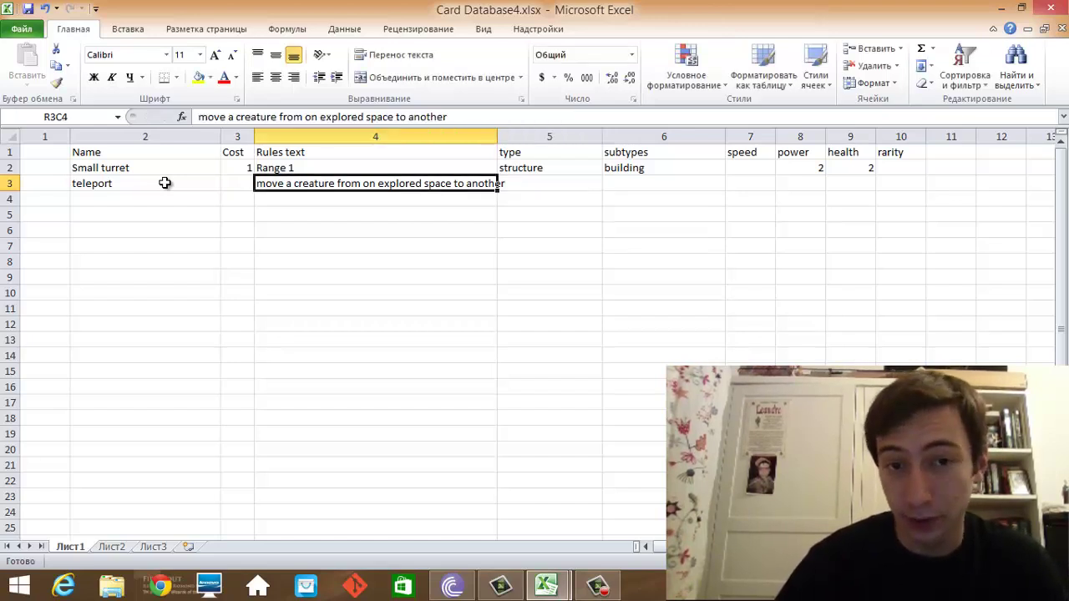
key(Right)
key(Left)
key(Right)
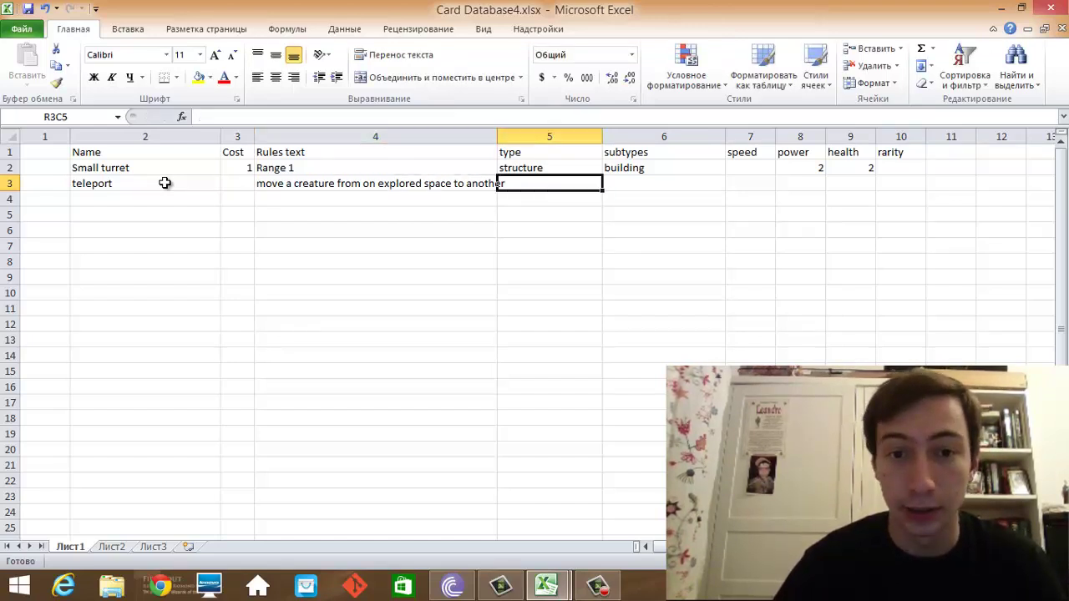
text(action)
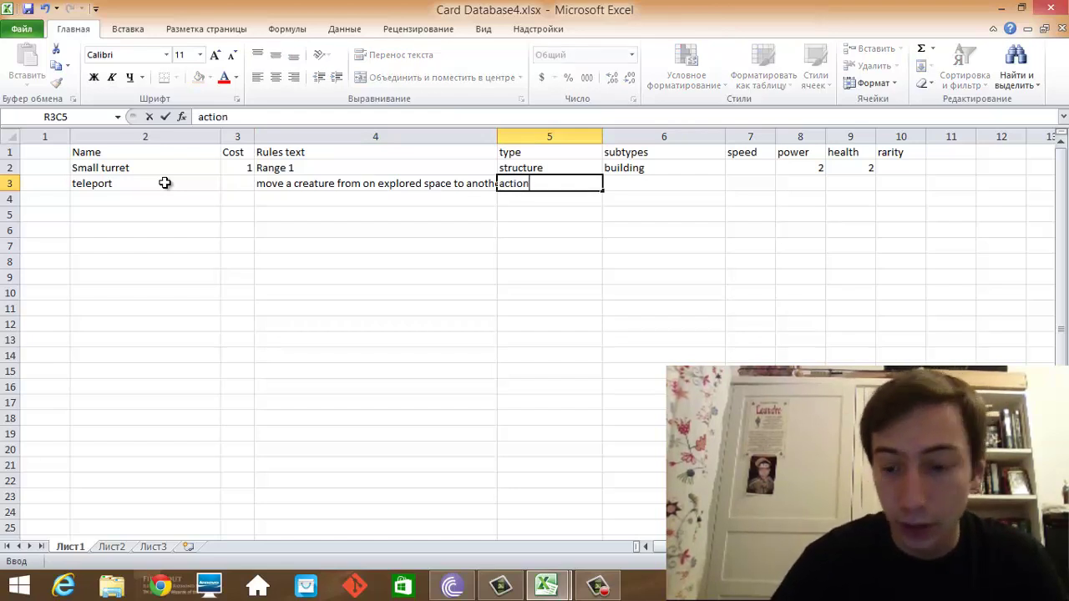
key(Tab)
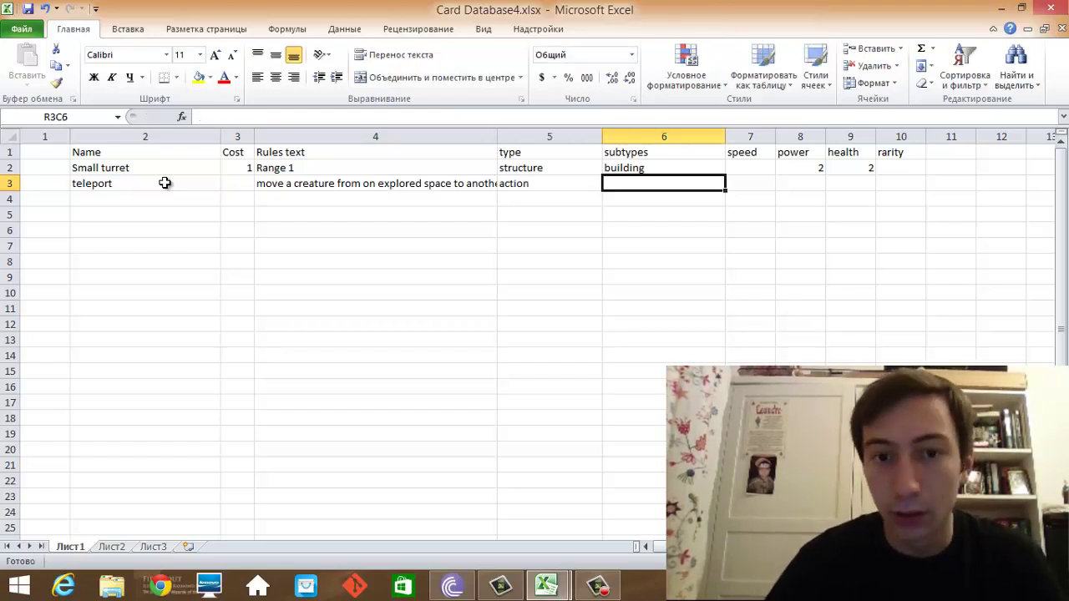
Step: Leave the teleport card's remaining attributes empty and set its cost to 3B
key(Tab)
key(Tab)
key(Tab)
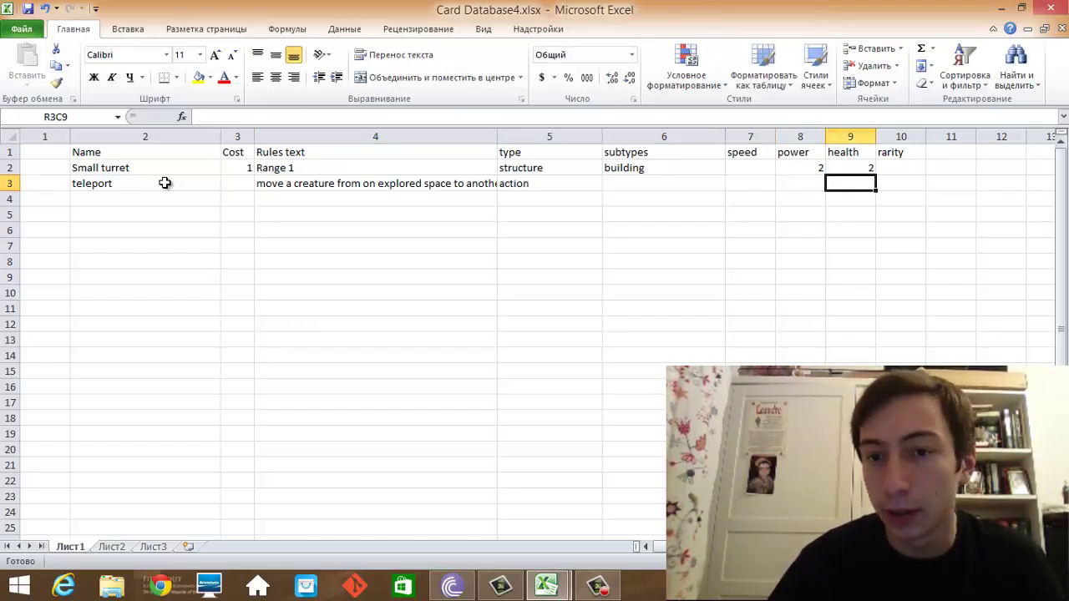
key(Left)
key(Left)
key(Left)
key(Left)
key(Left)
key(Left)
key(Left)
key(Right)
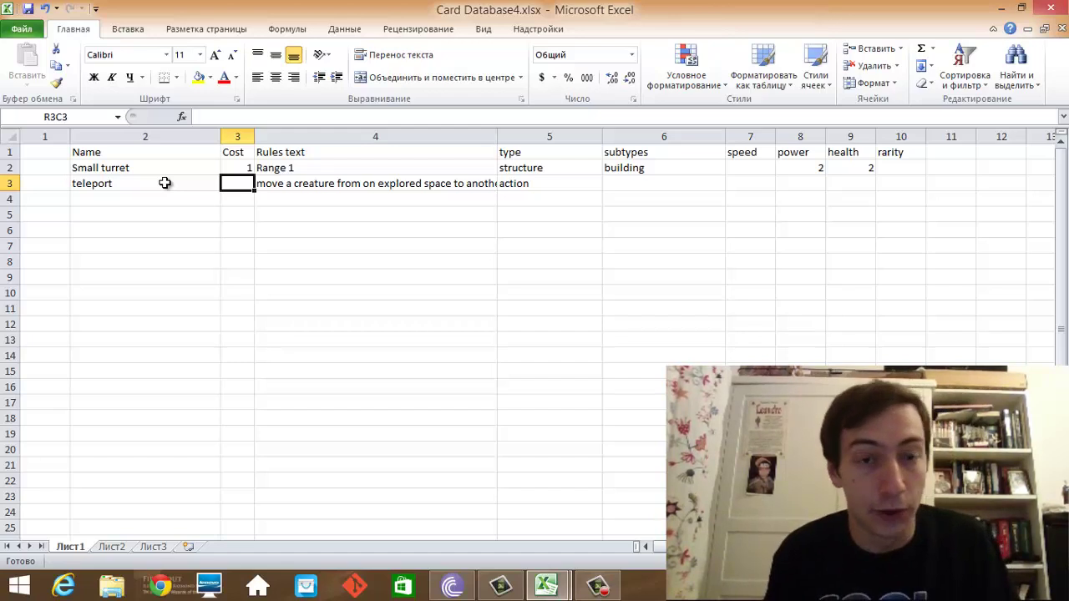
text(3)
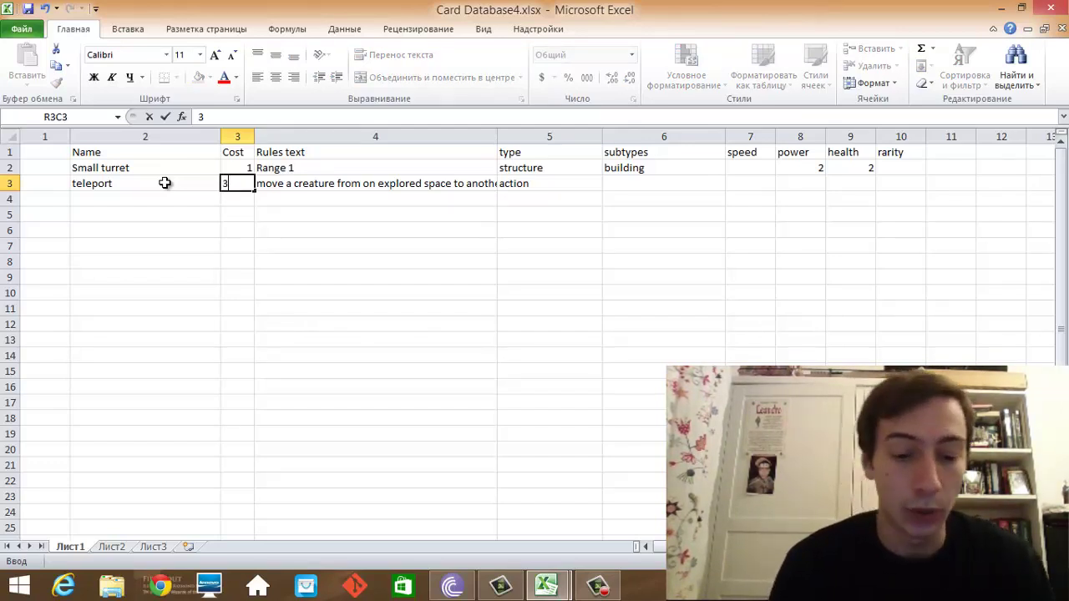
text(B)
key(ctrl+Return)
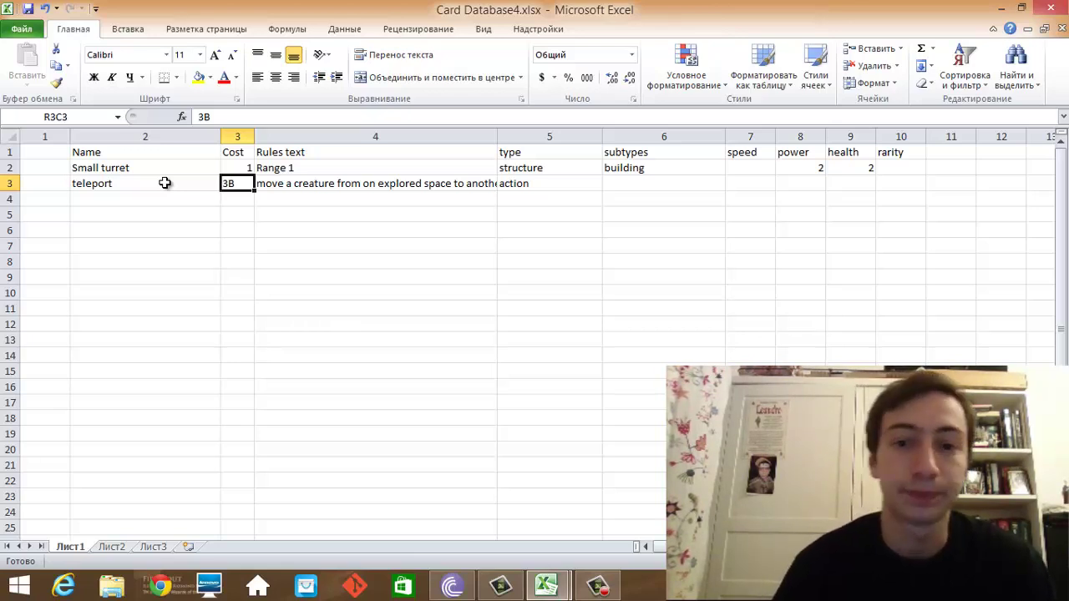
click(227, 206)
click(234, 187)
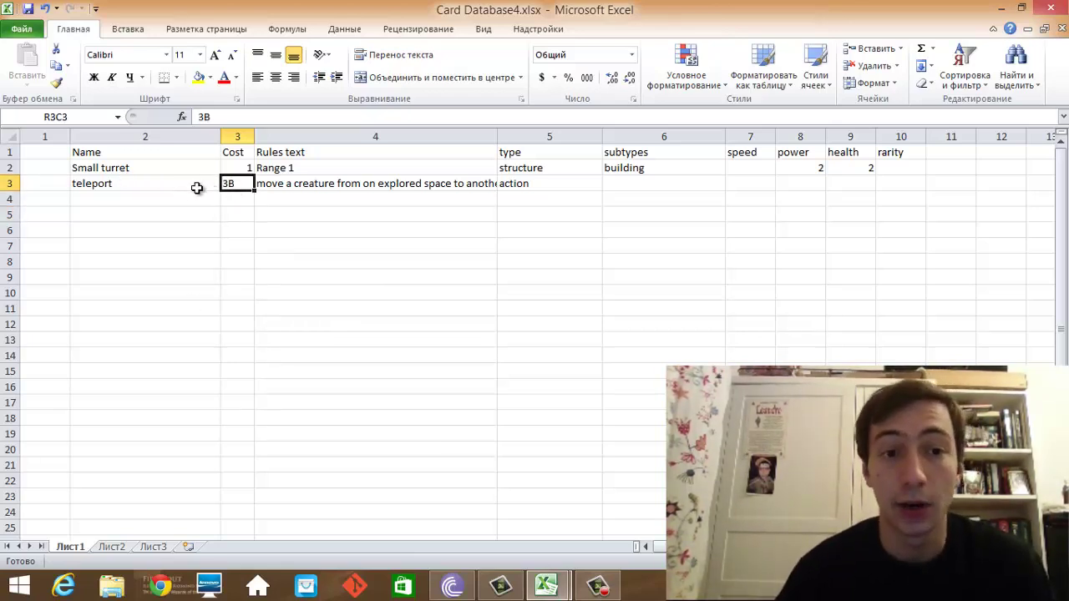
click(197, 191)
click(544, 587)
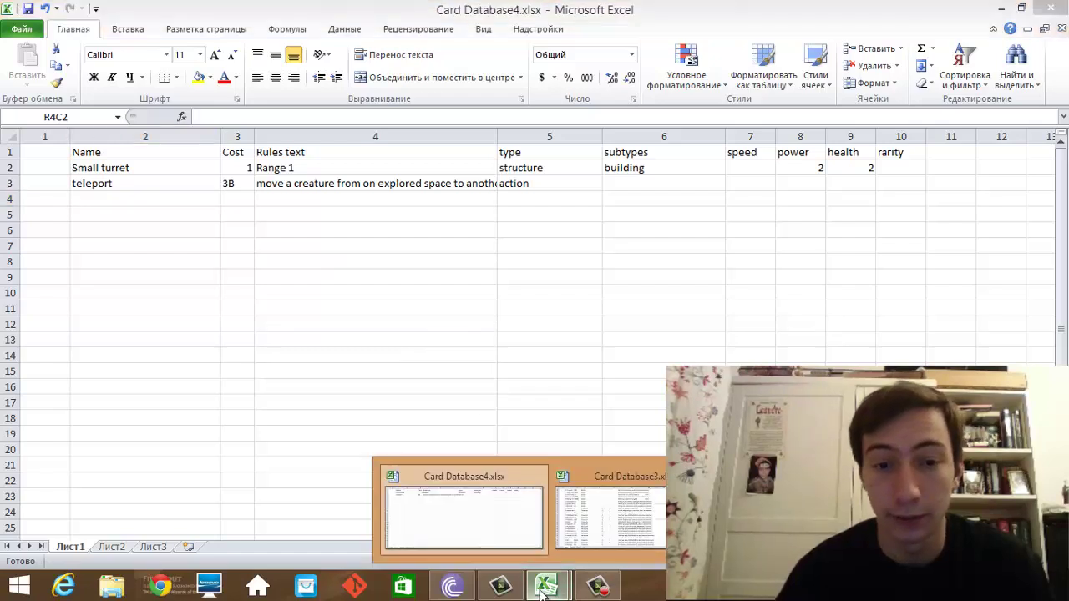
click(120, 200)
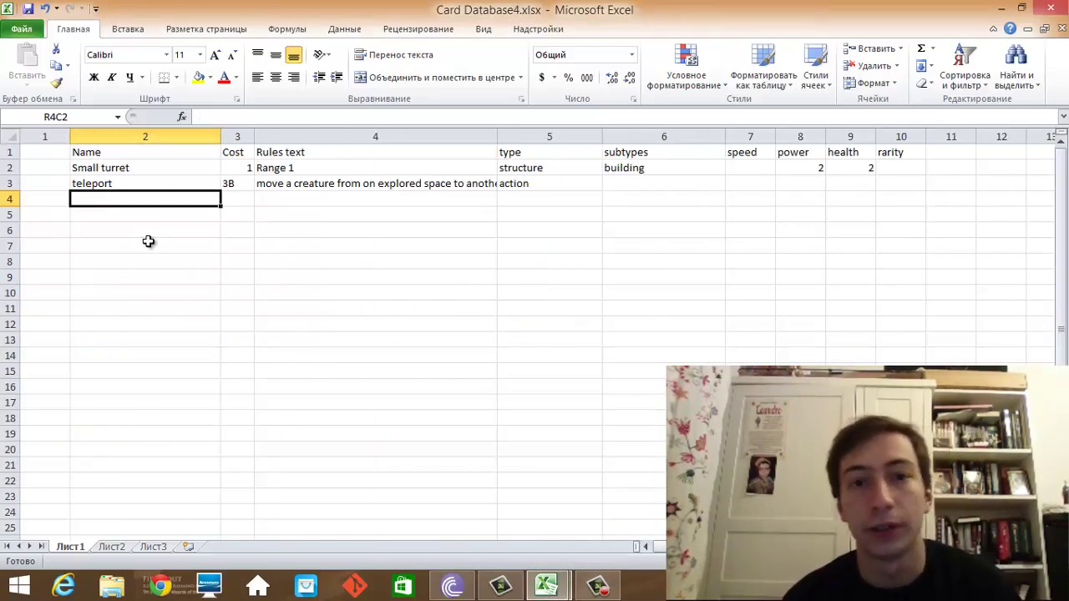
Step: Review the Small turret and teleport card names and the teleport card's cost, rules text and type
click(134, 171)
shift+click(135, 183)
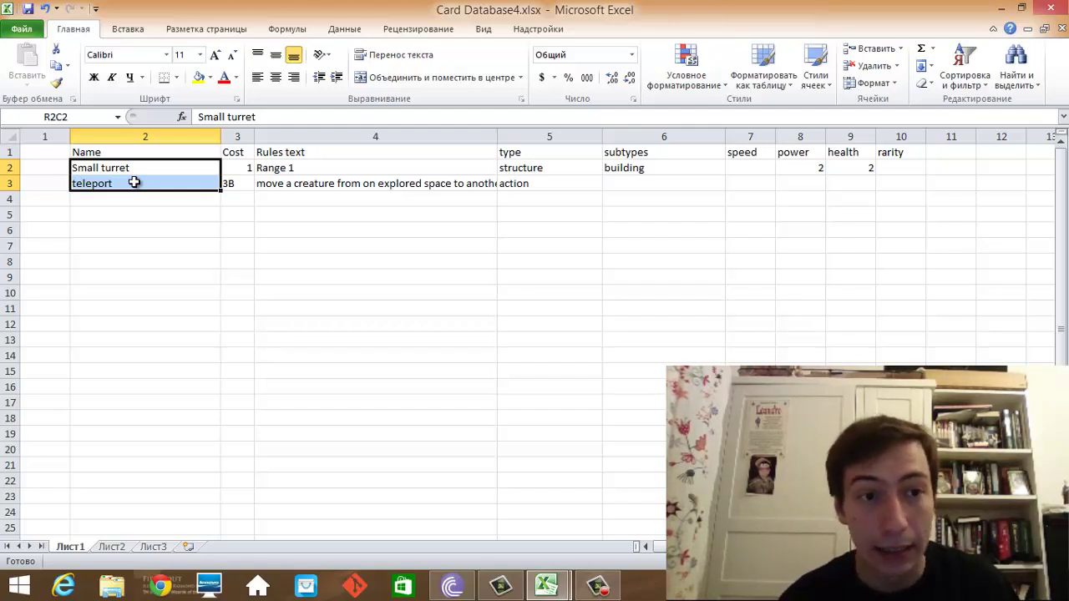
click(134, 183)
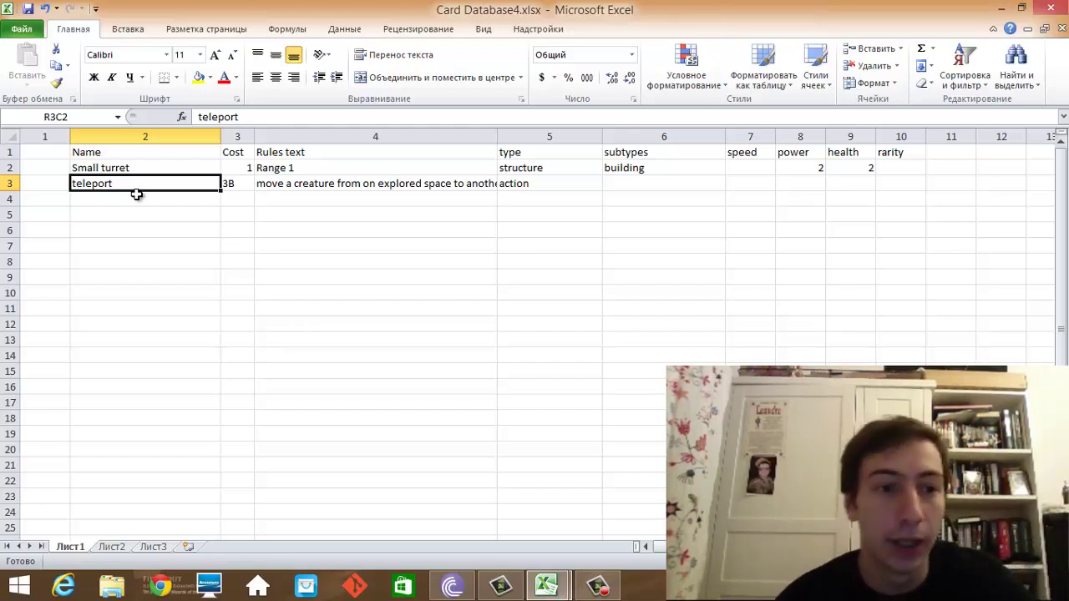
click(282, 185)
click(139, 197)
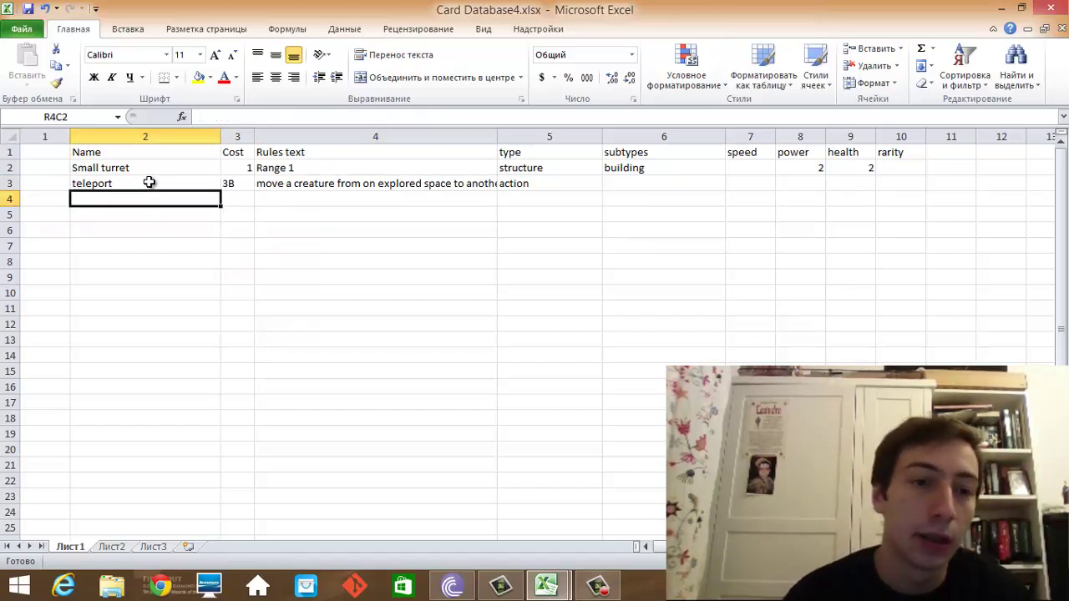
click(149, 182)
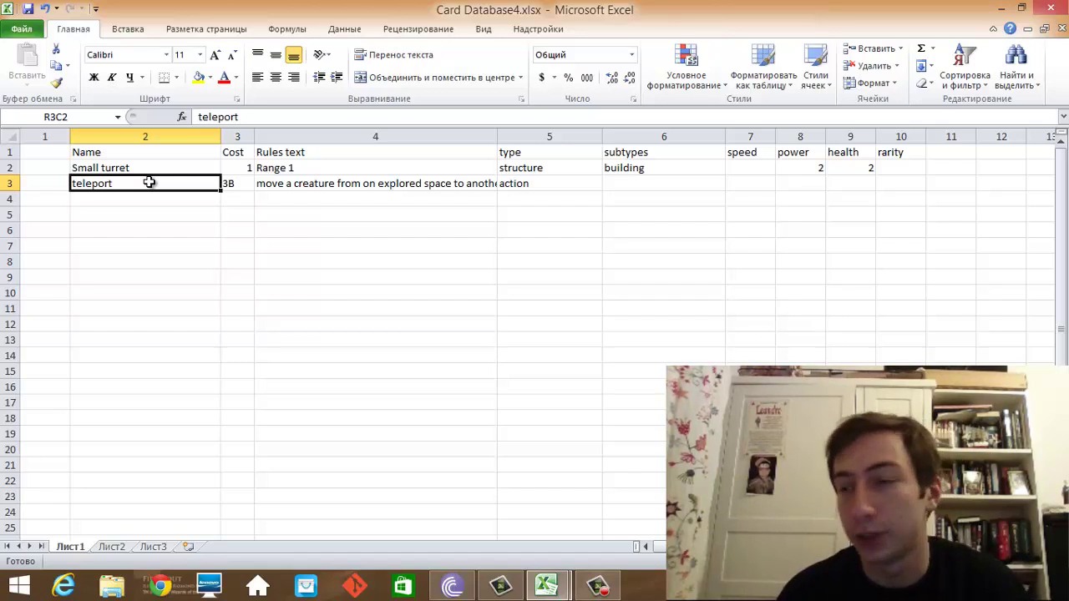
click(238, 183)
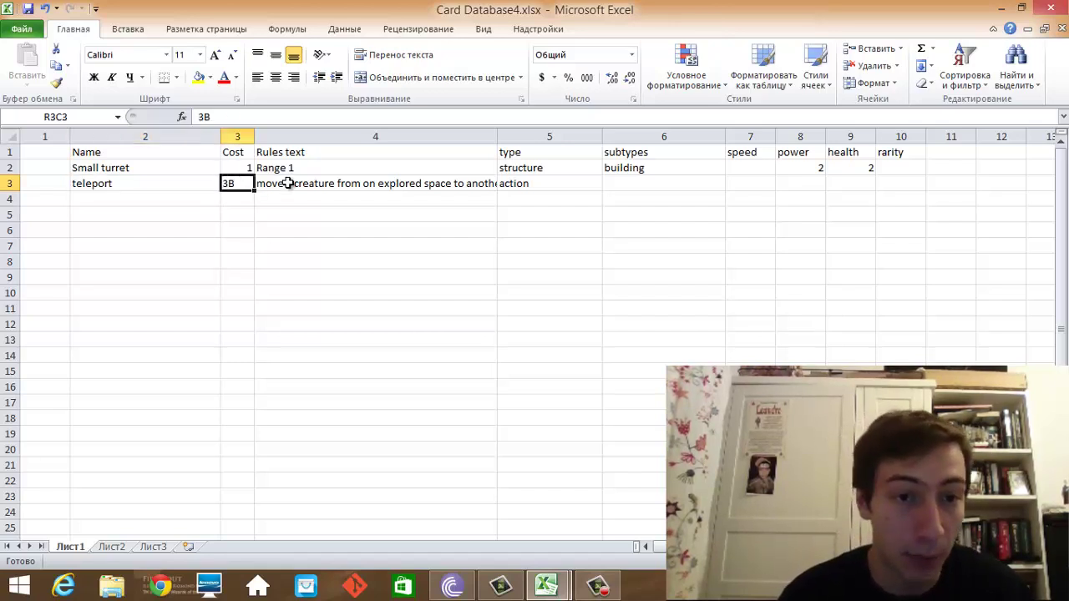
click(273, 193)
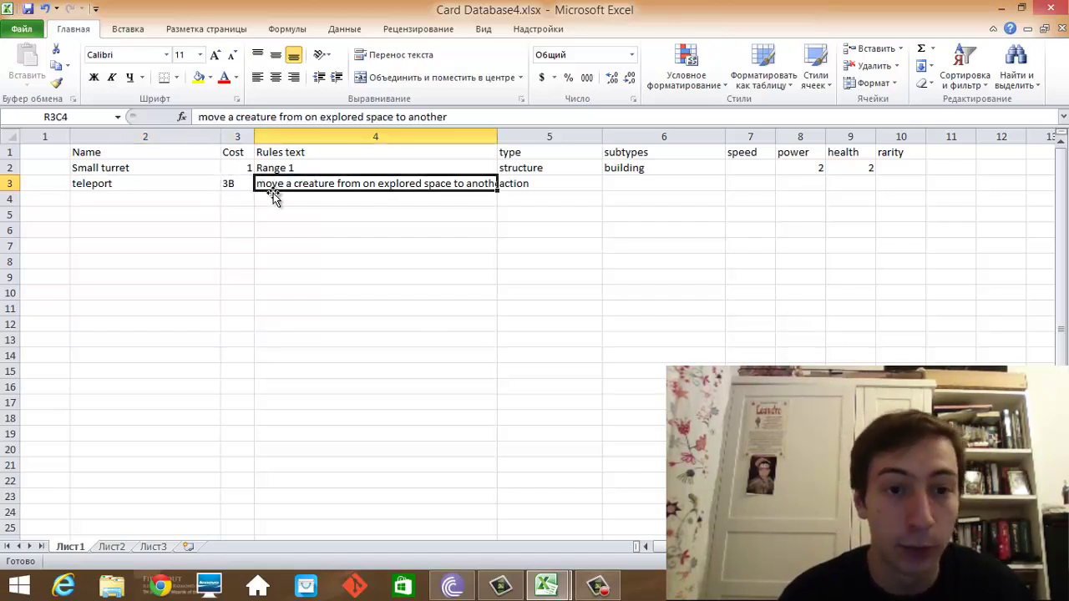
click(229, 183)
click(539, 189)
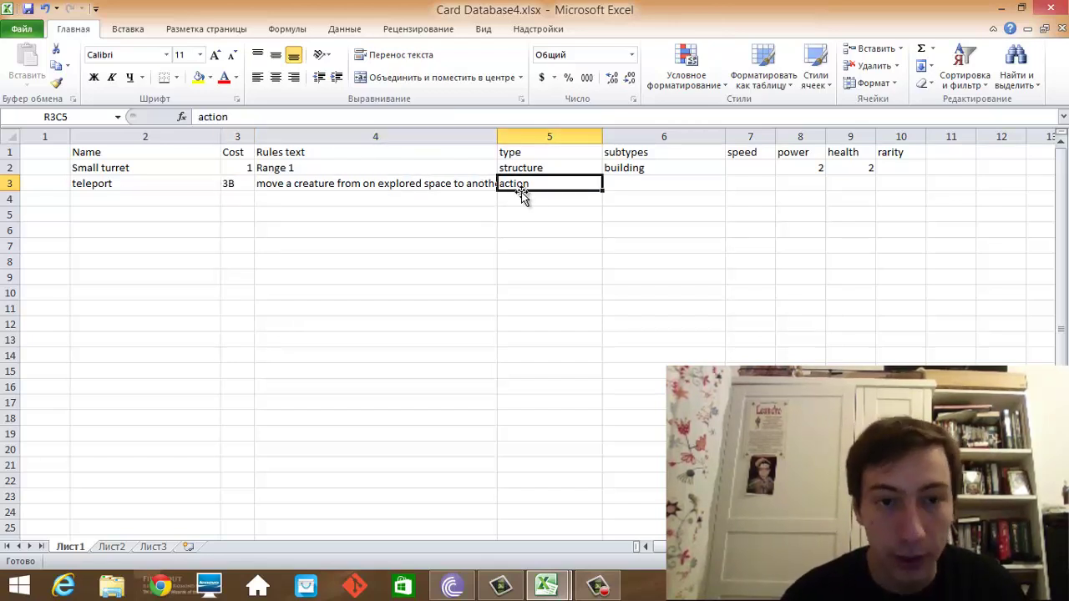
click(385, 185)
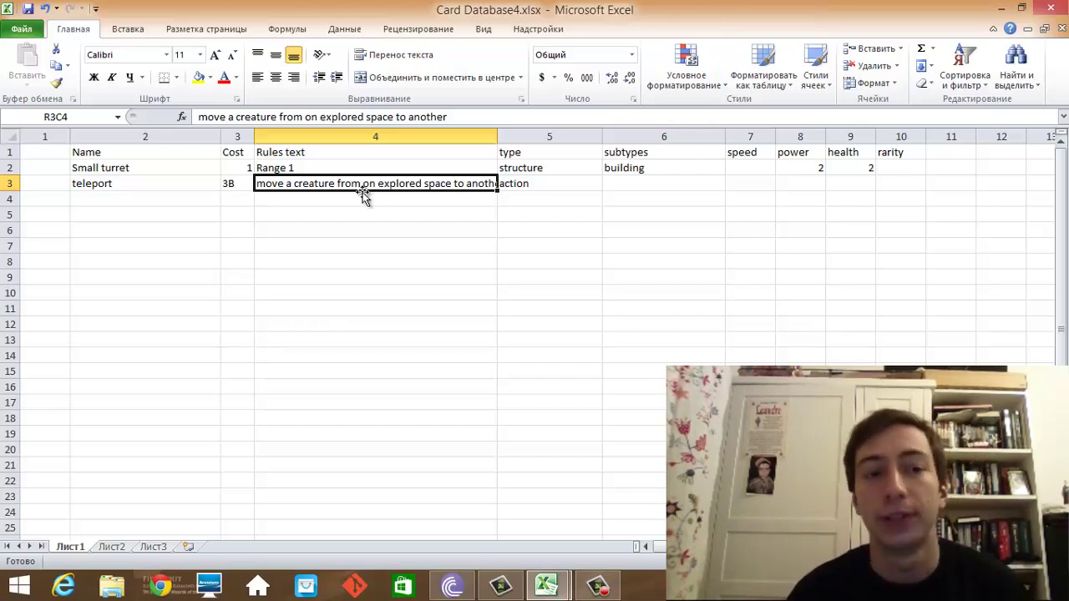
click(103, 184)
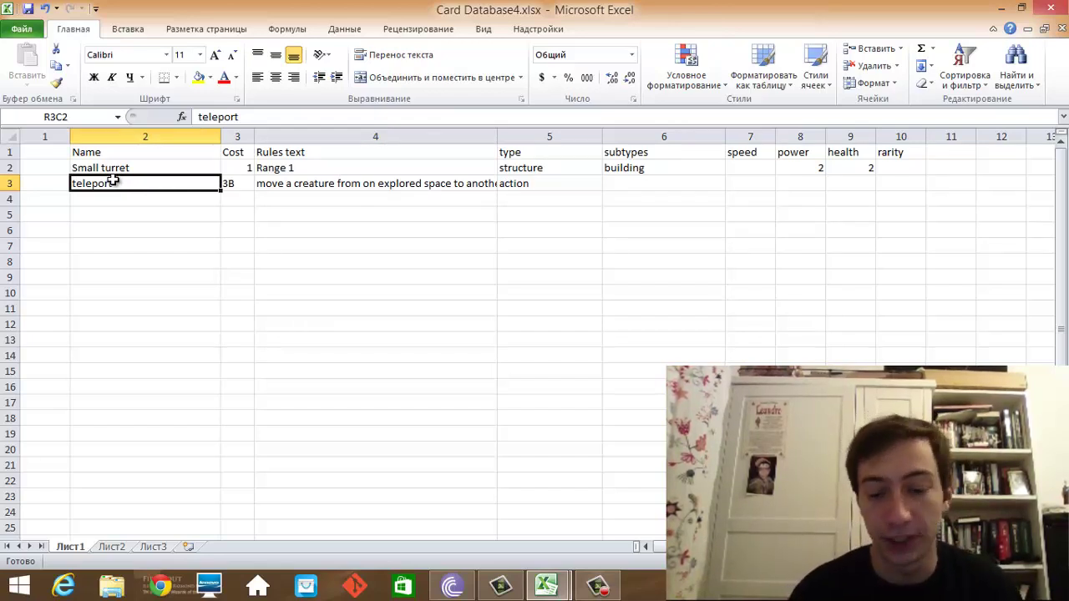
click(110, 203)
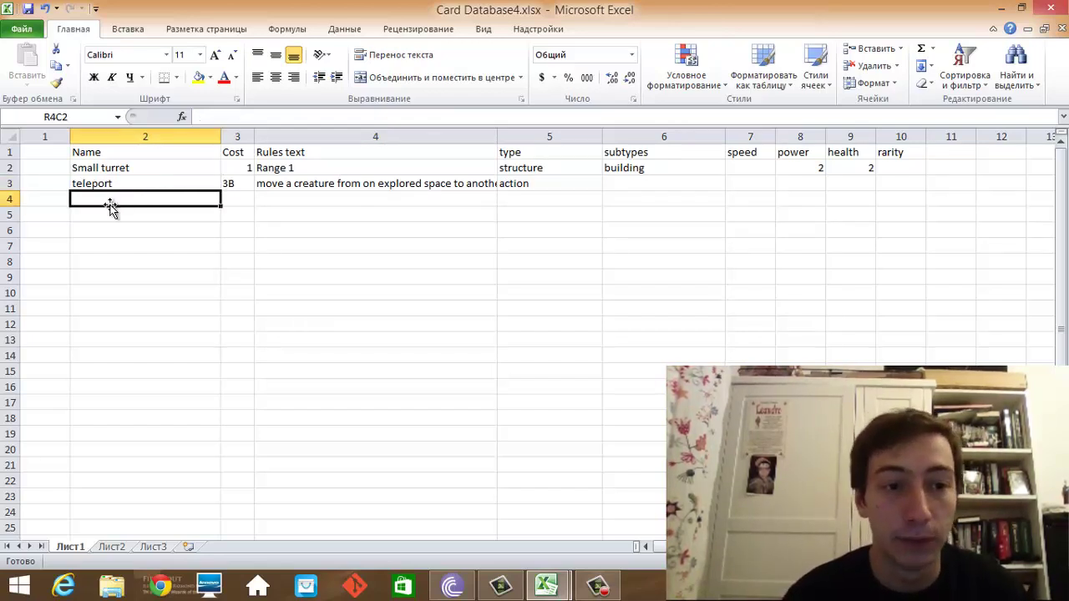